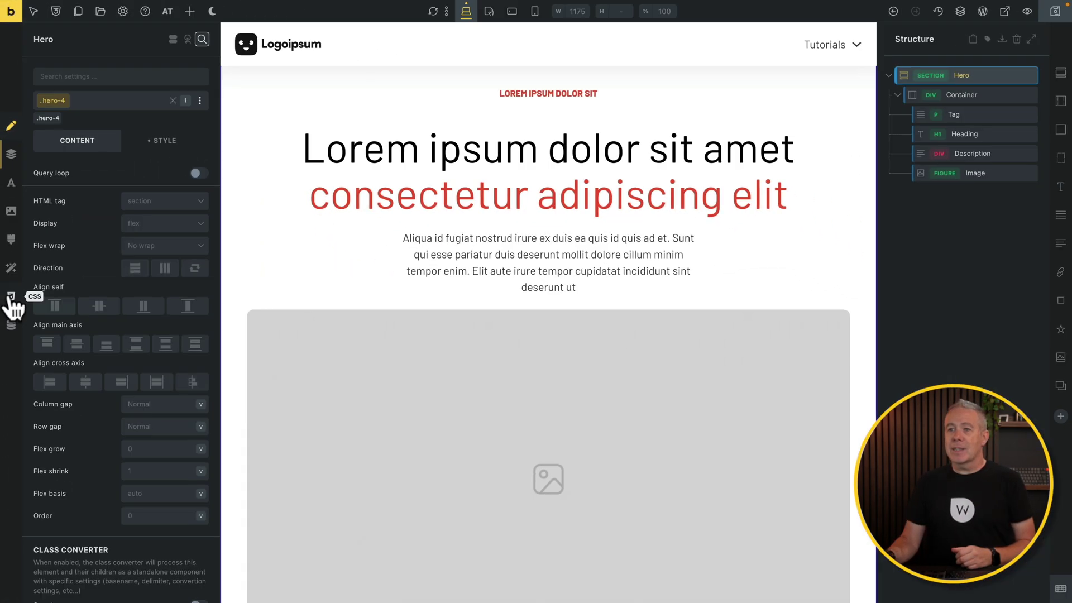
Step: Open the custom CSS settings of the Hero section's .hero-4 class
click(10, 296)
scroll(90, 430, down, 3)
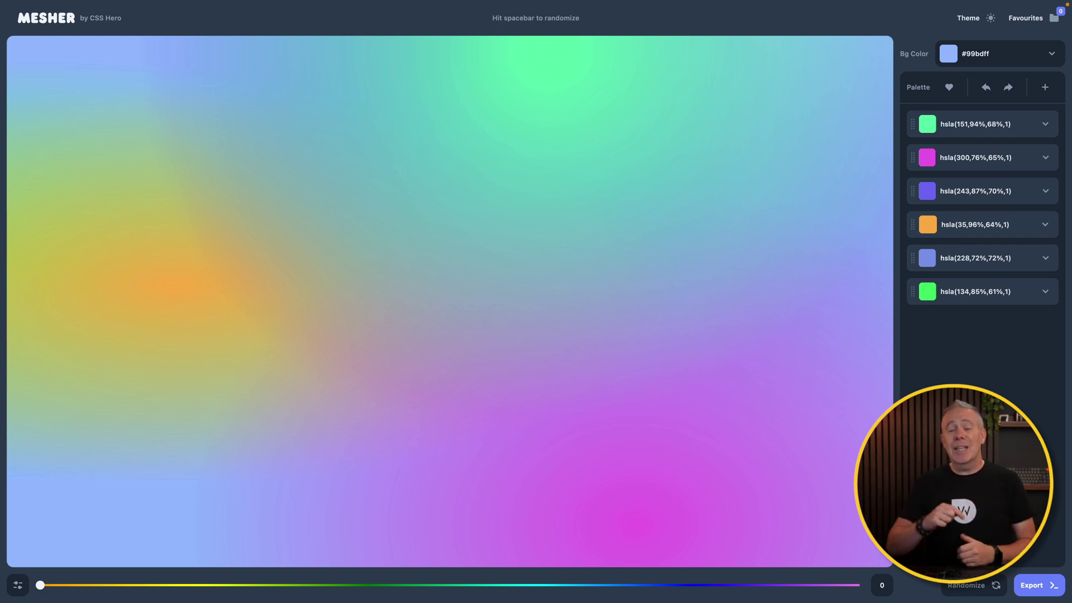
Step: In Mesher, move the purple colour point into the gradient's lower-left area and recolour the hsla(151,94%,68%,1) green to hsla(214,94%,68%,1) blue
mouse_move(725, 275)
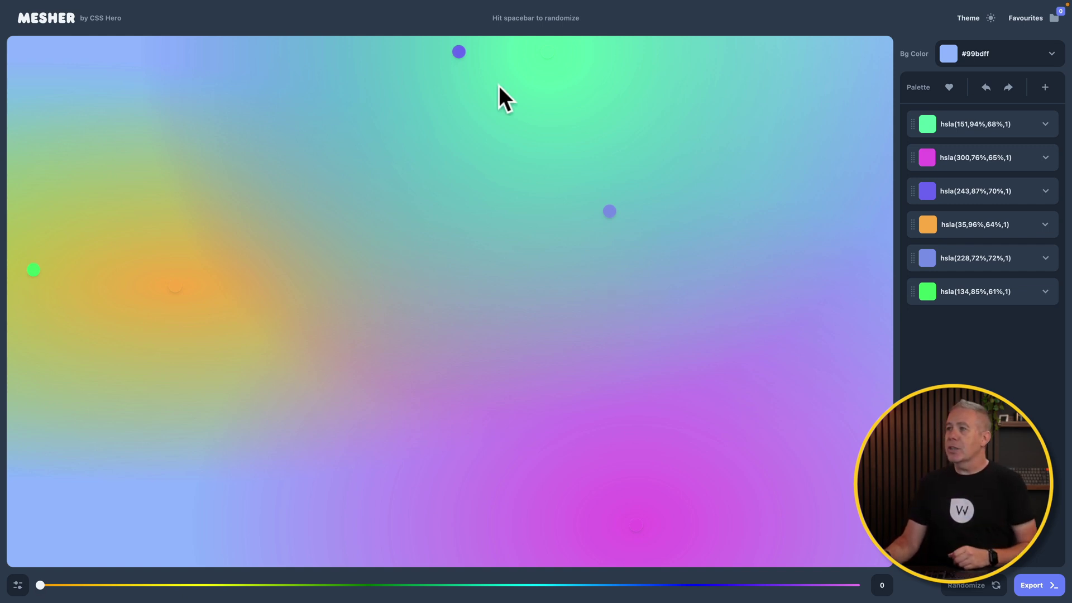
drag(459, 52, 273, 402)
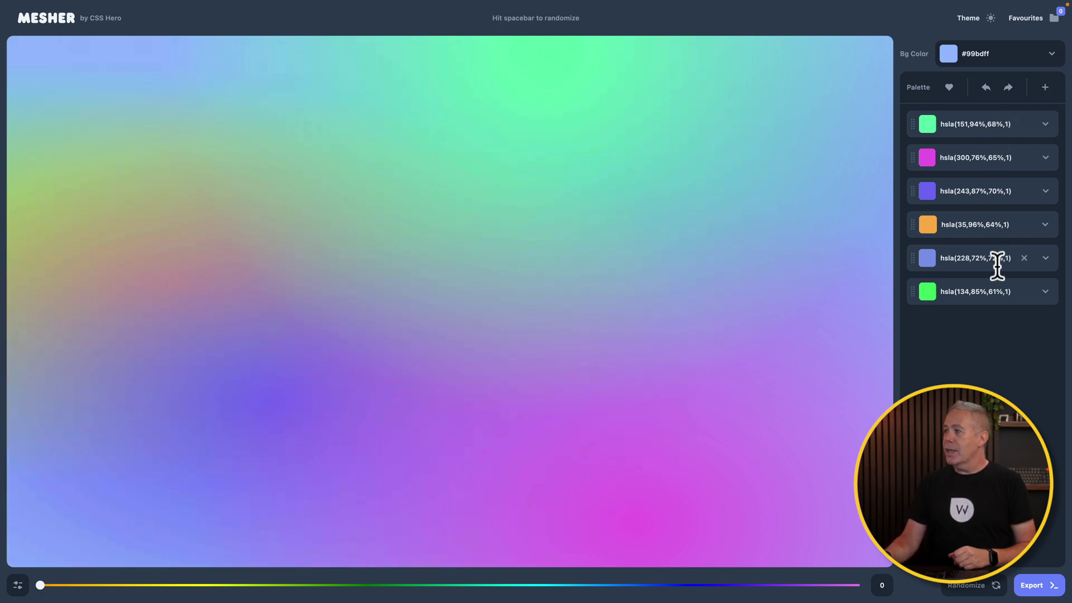
click(926, 128)
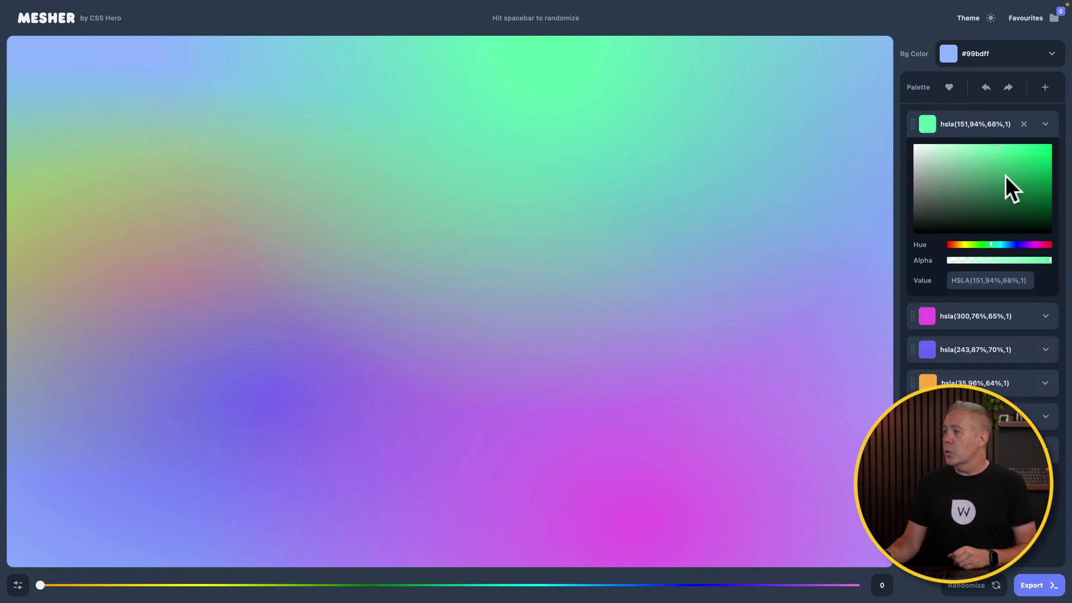
drag(990, 245, 1009, 246)
click(924, 127)
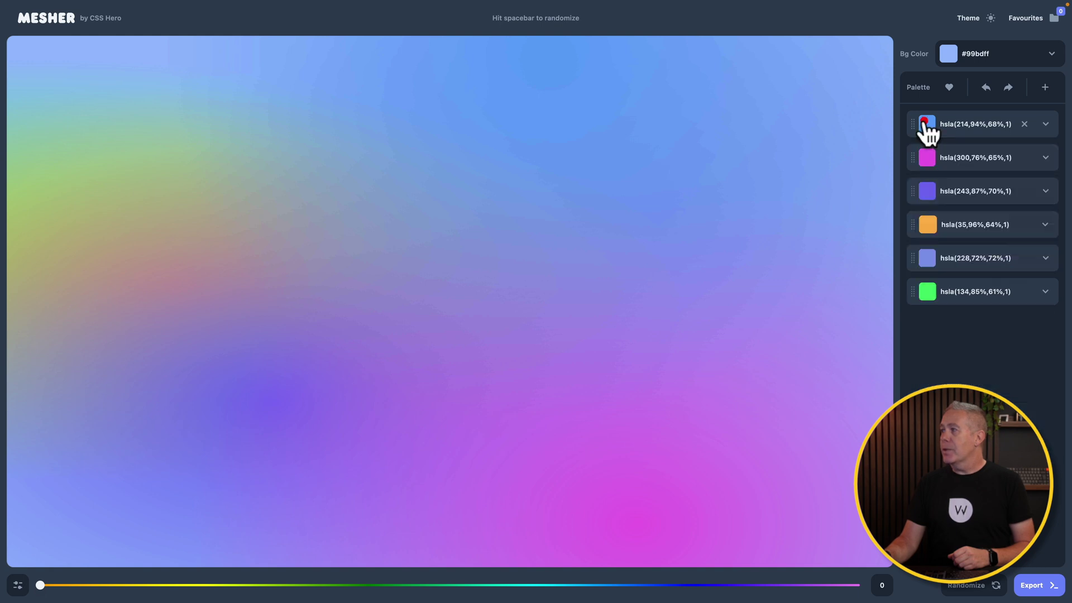
Step: Set the background colour to white, hsla(216,0%,100%,1), and remove the orange, green and hsla(228,72%,72%,1) colours from the palette
click(946, 56)
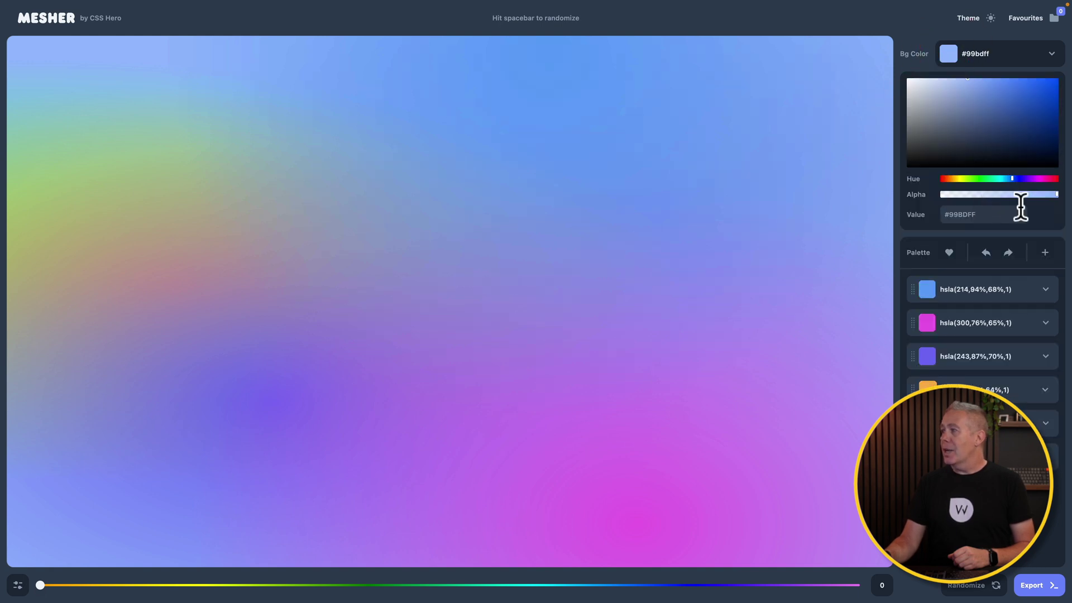
drag(956, 112, 899, 69)
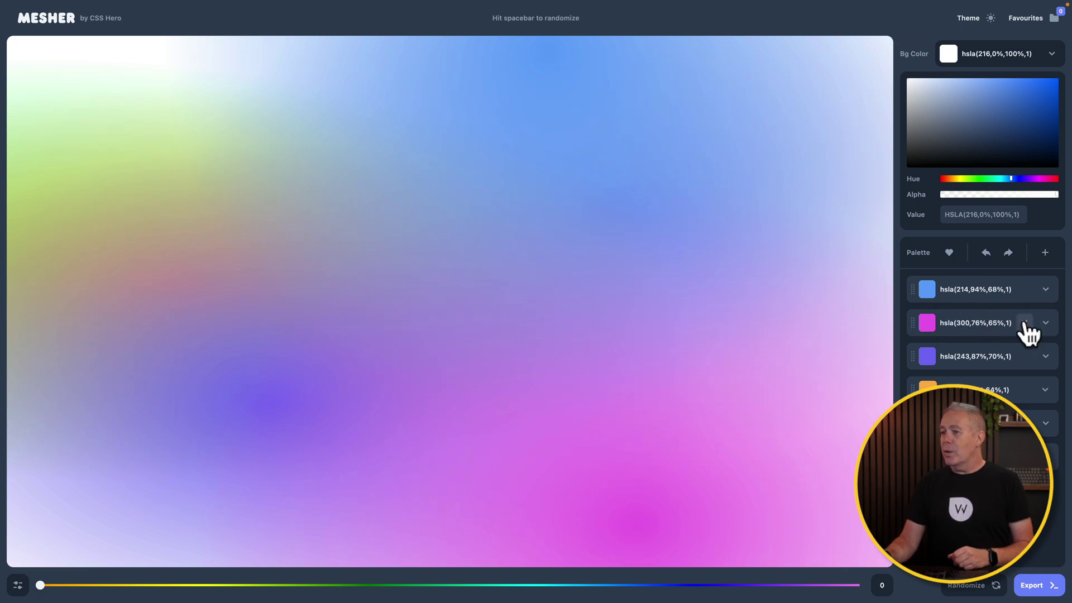
click(1023, 390)
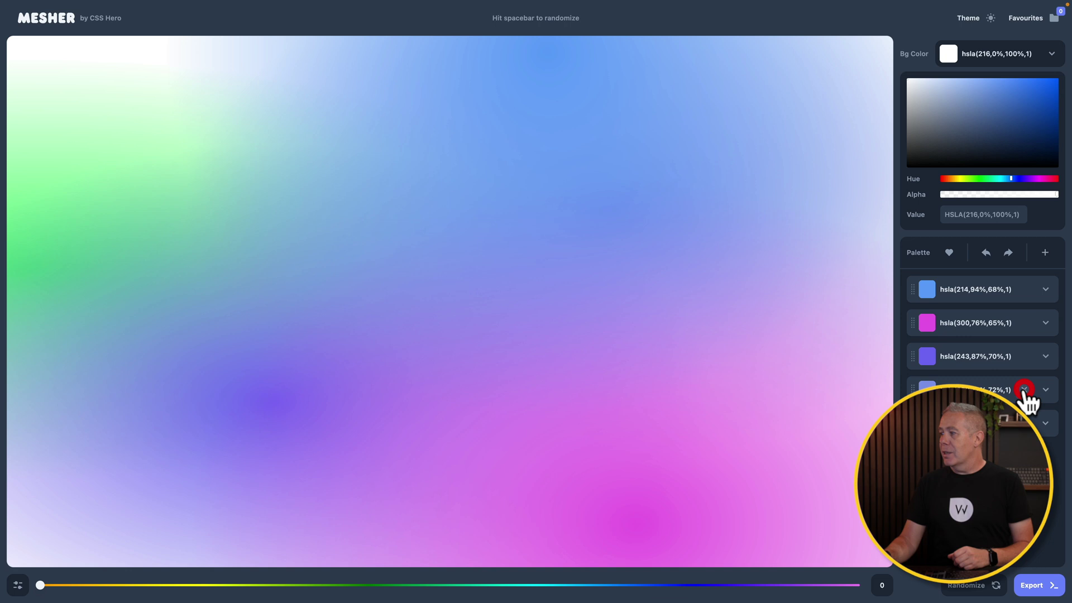
click(1023, 389)
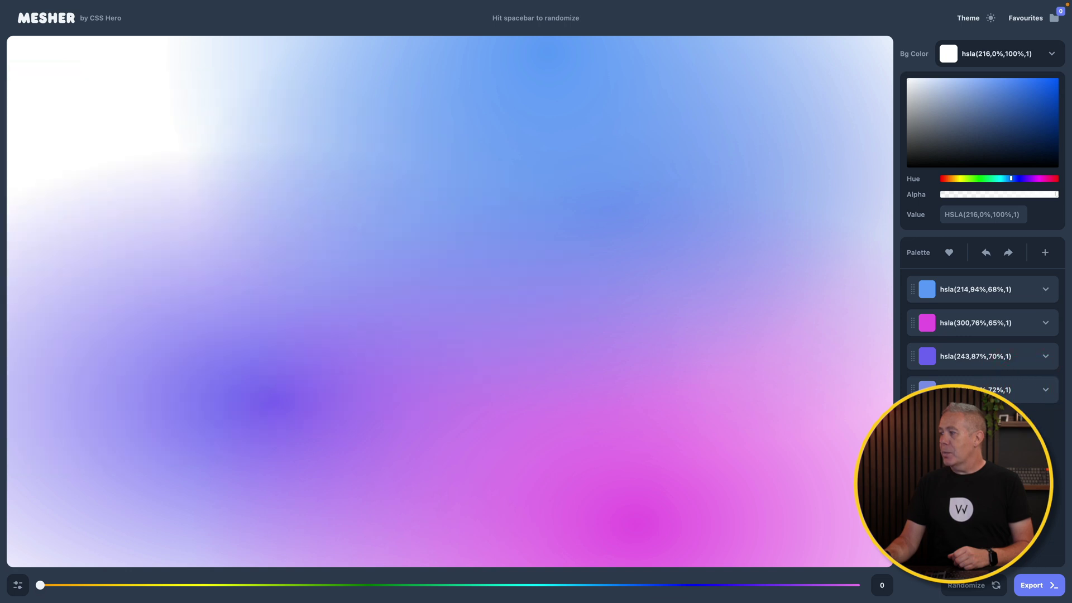
click(1025, 390)
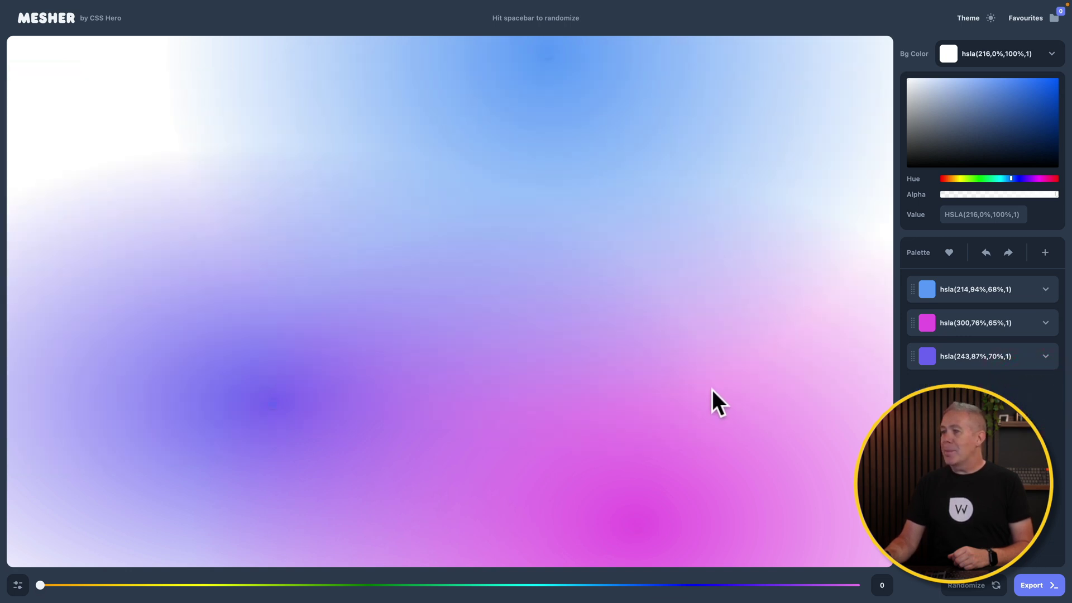
Step: Move the purple point to about 26% 27% and the magenta point to about 77% 77%, and export the gradient code
mouse_move(270, 403)
mouse_down()
mouse_move(434, 237)
mouse_move(243, 182)
mouse_up()
drag(635, 526, 694, 447)
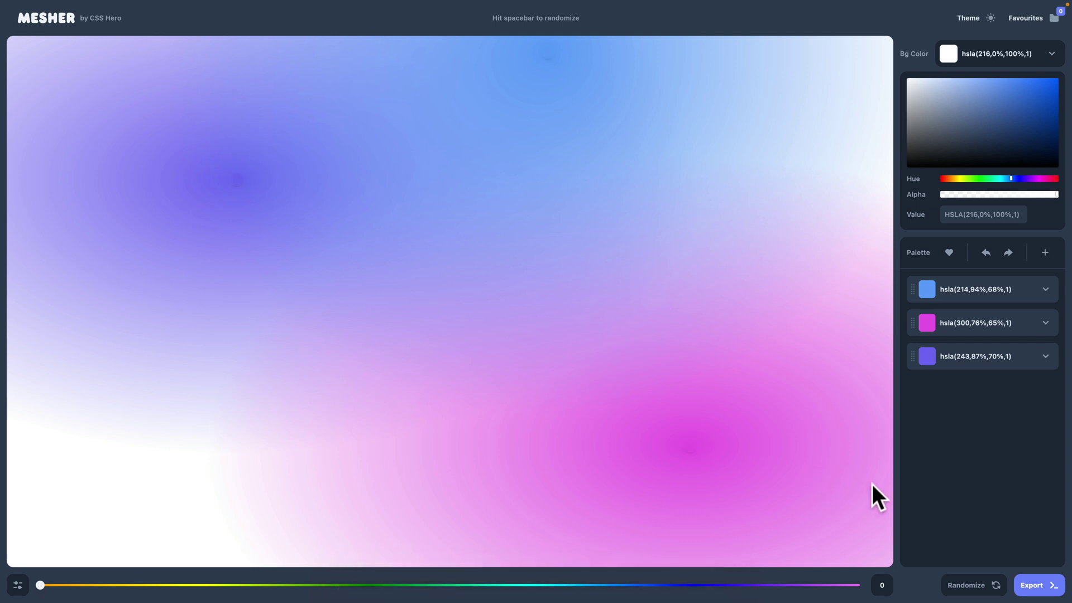
click(1037, 587)
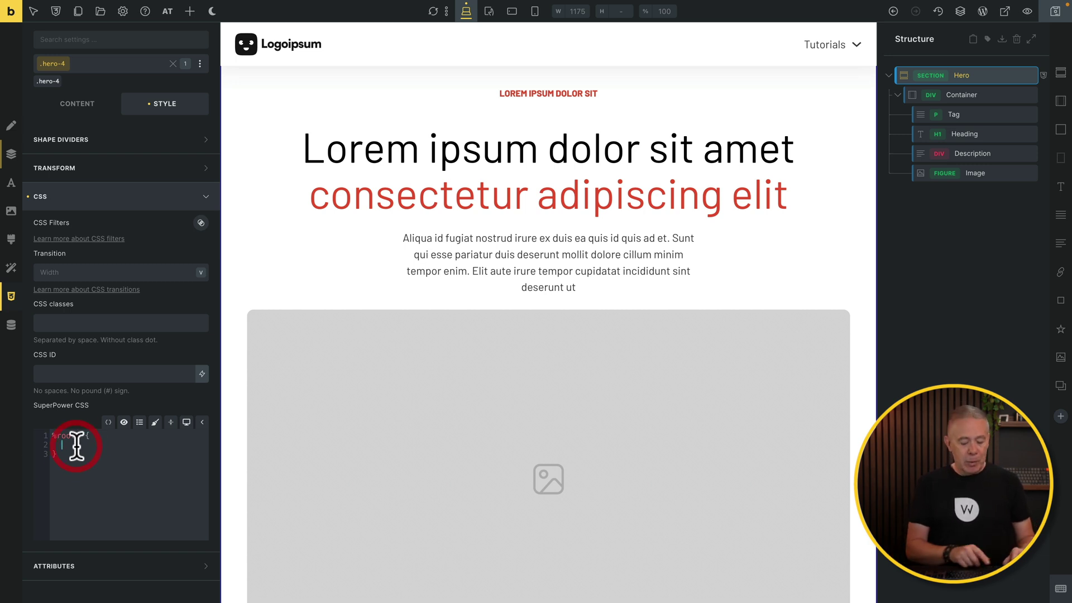
Step: In Bricks, insert the exported background-color and radial-gradient code into the Hero section's %root% custom CSS rule and save the page
text(background-color:hsla(216,0%,100%,1); background-image: radial-gradient(at 61% 3%, hsla(214,94%,68%,1) 0px, transparent 50%), radial-gradient(at 77% 77%, hsla(300,76%,65%,1) 0px, transparent 50%), radial-gradient(at 26% 27%, hsla(243,87%,70%,1) 0px, transparent 50%);)
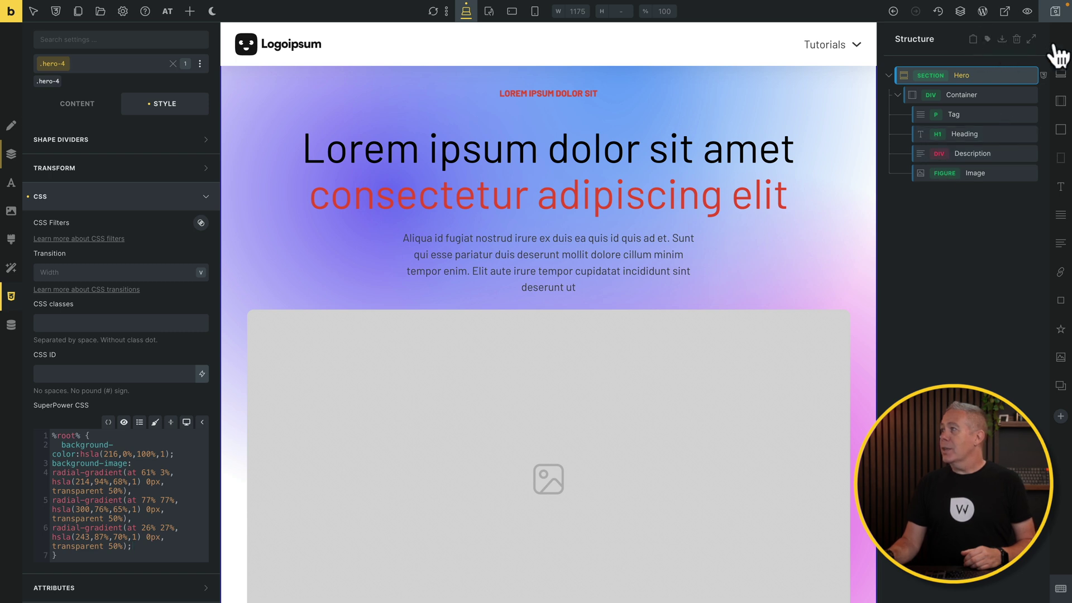
click(1056, 16)
Step: Open the live page and examine the mesh gradient behind the hero content
click(1005, 11)
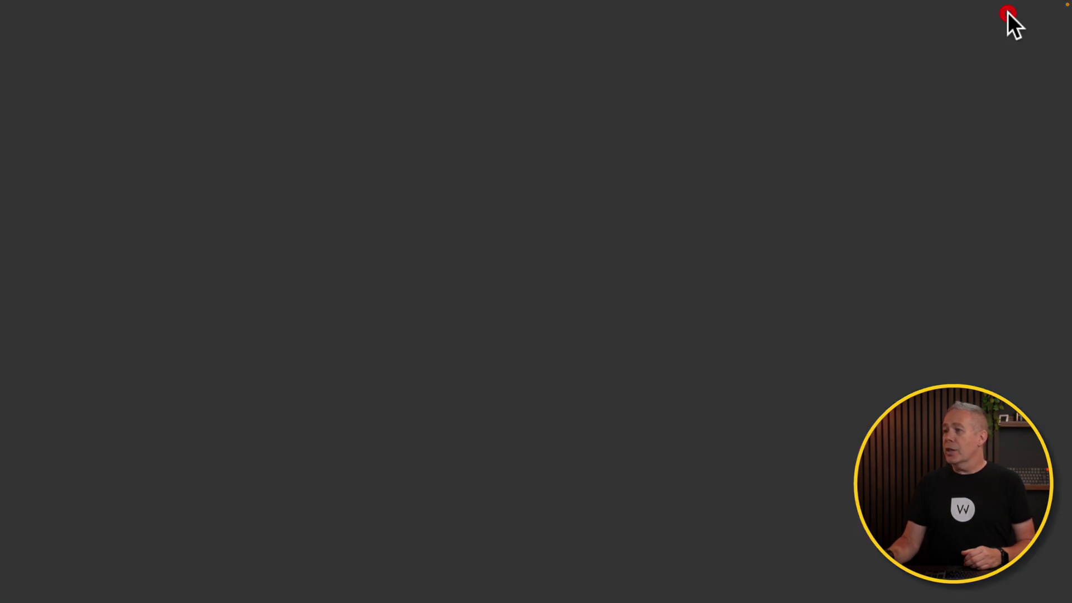
scroll(954, 299, down, 5)
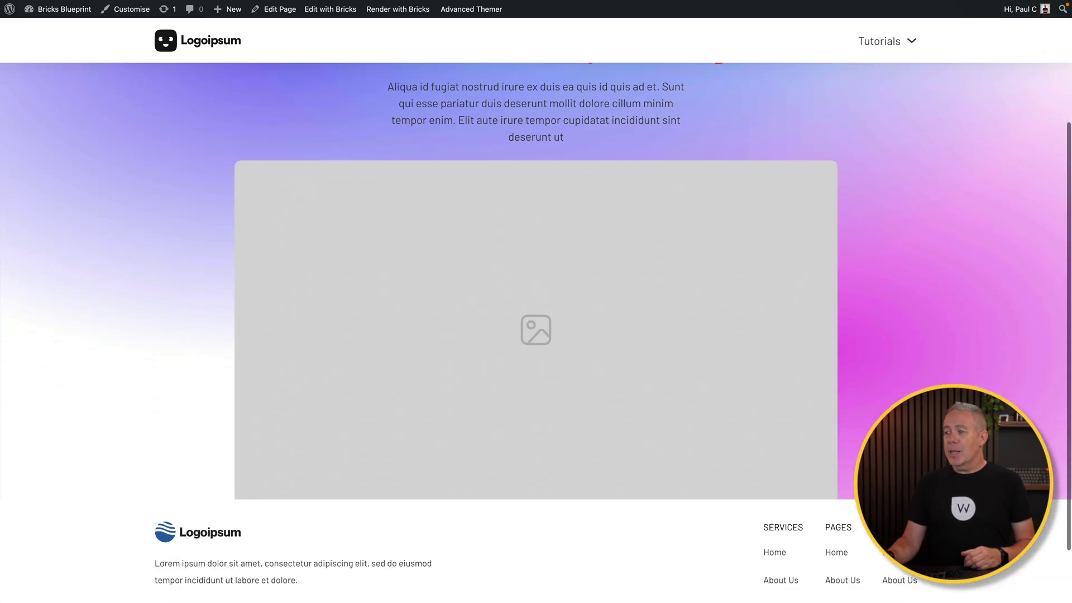
scroll(955, 299, up, 5)
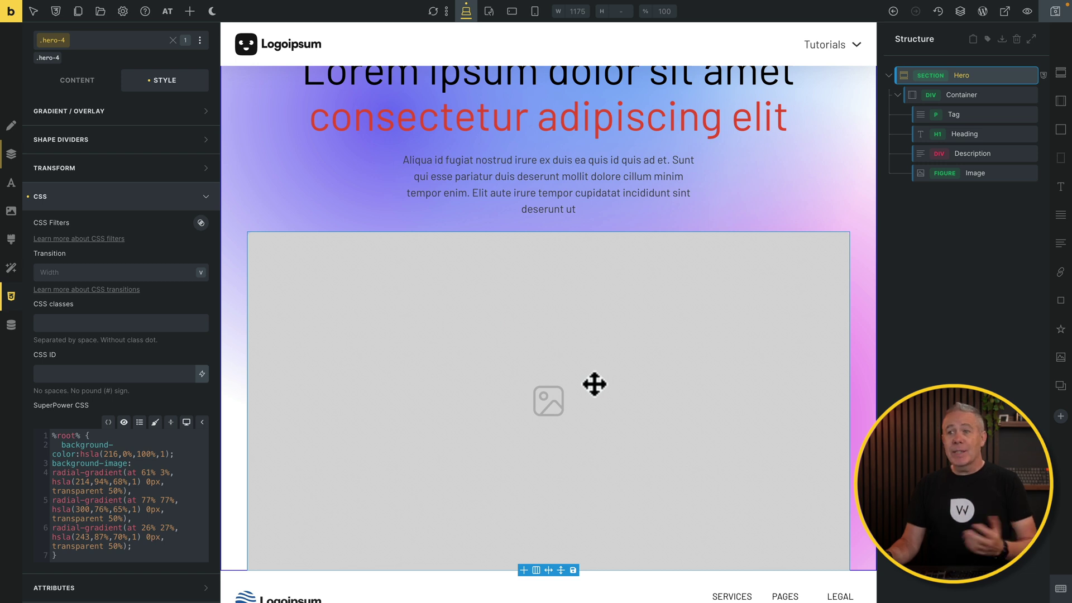
Step: In the Bricks editor, set the Hero section's gradient settings to apply as an Overlay
click(980, 80)
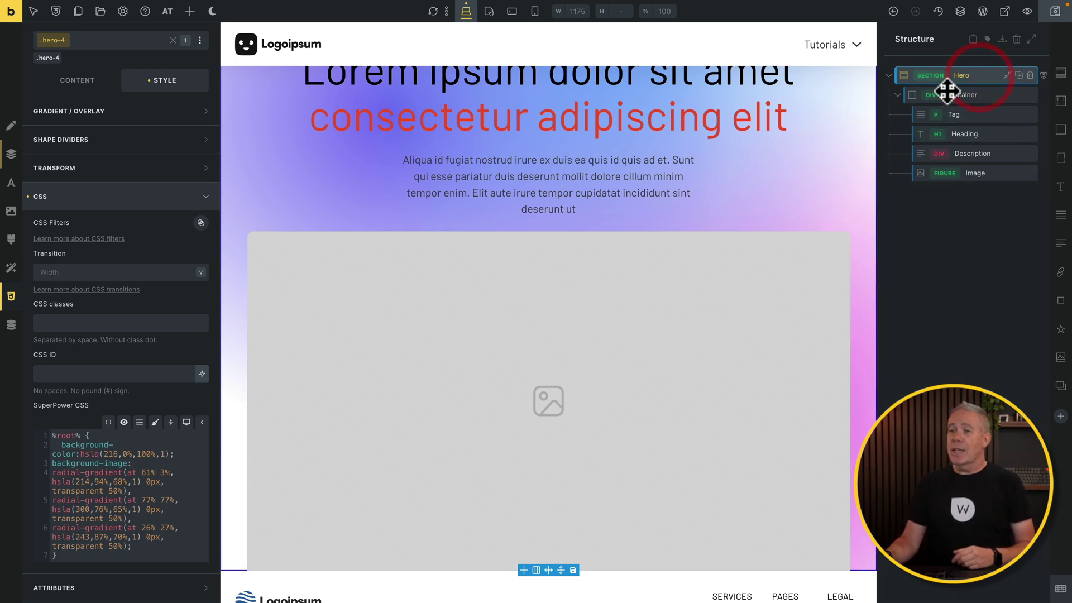
scroll(100, 209, up, 5)
click(99, 220)
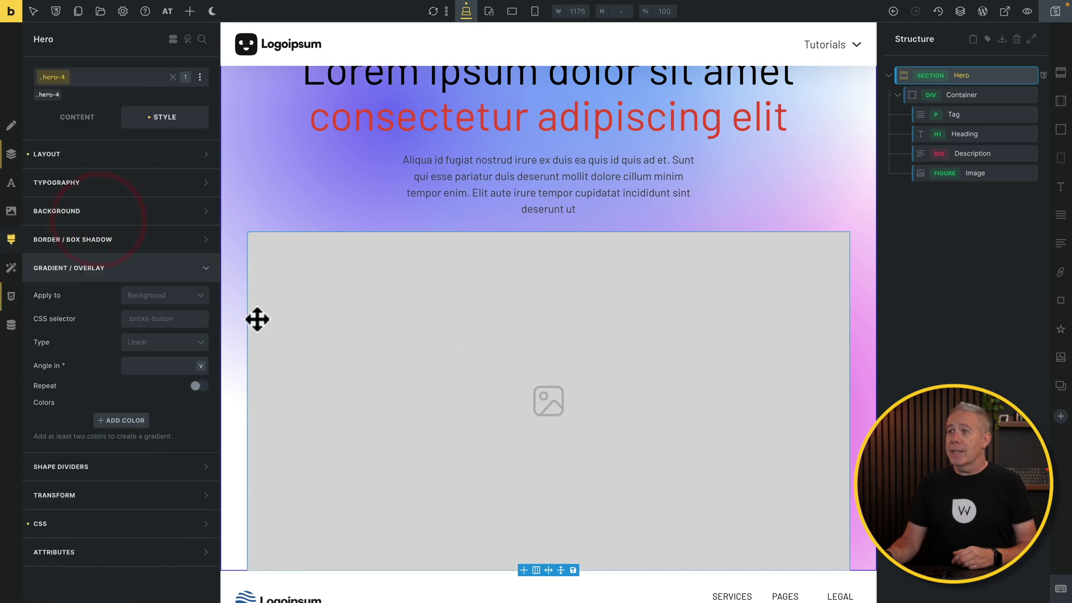
scroll(257, 319, down, 3)
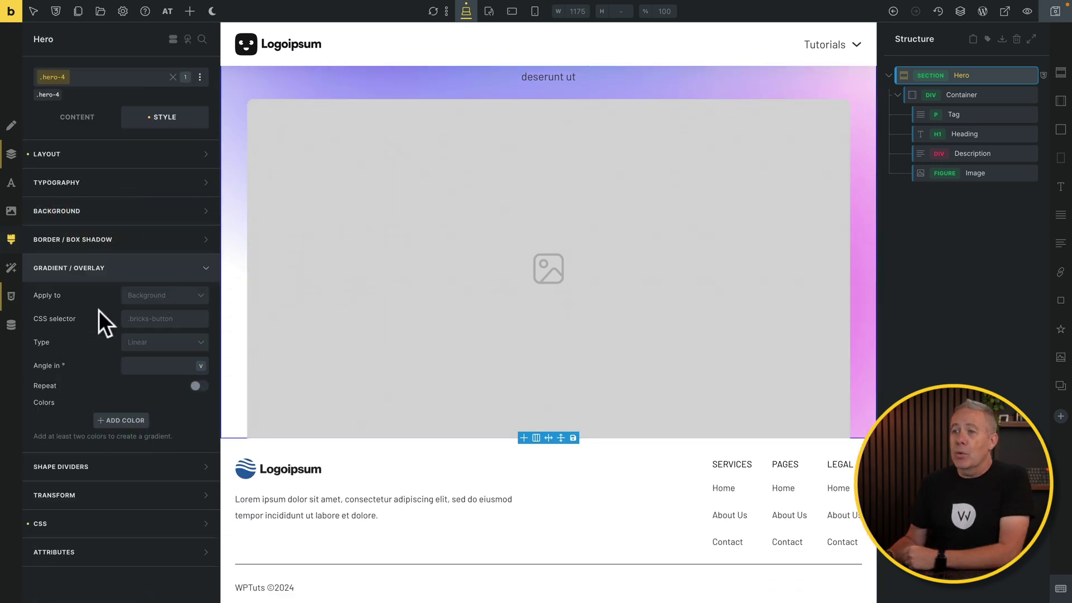
click(171, 296)
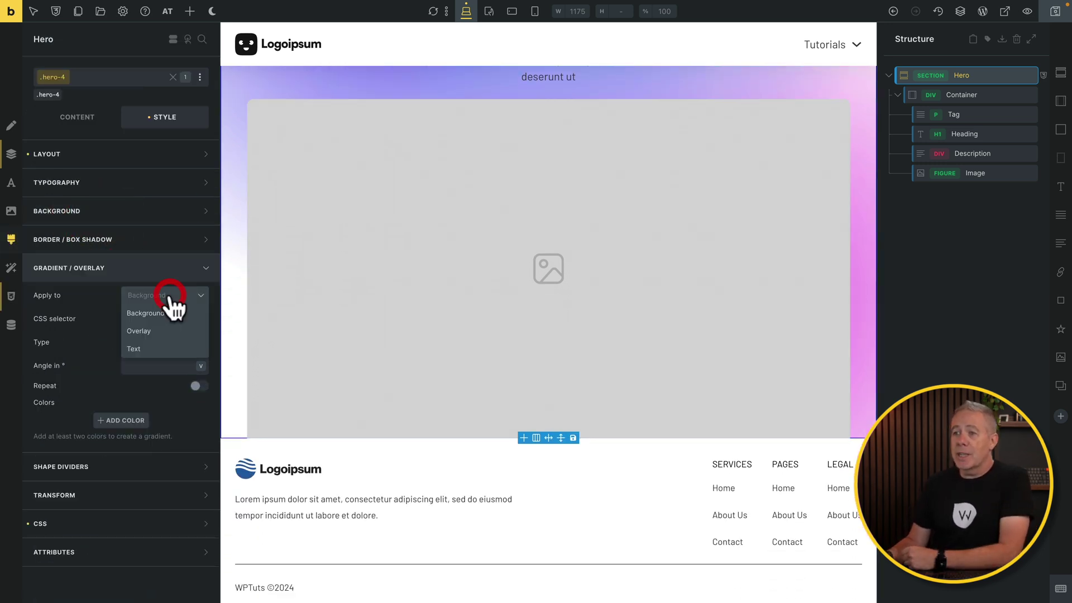
click(159, 332)
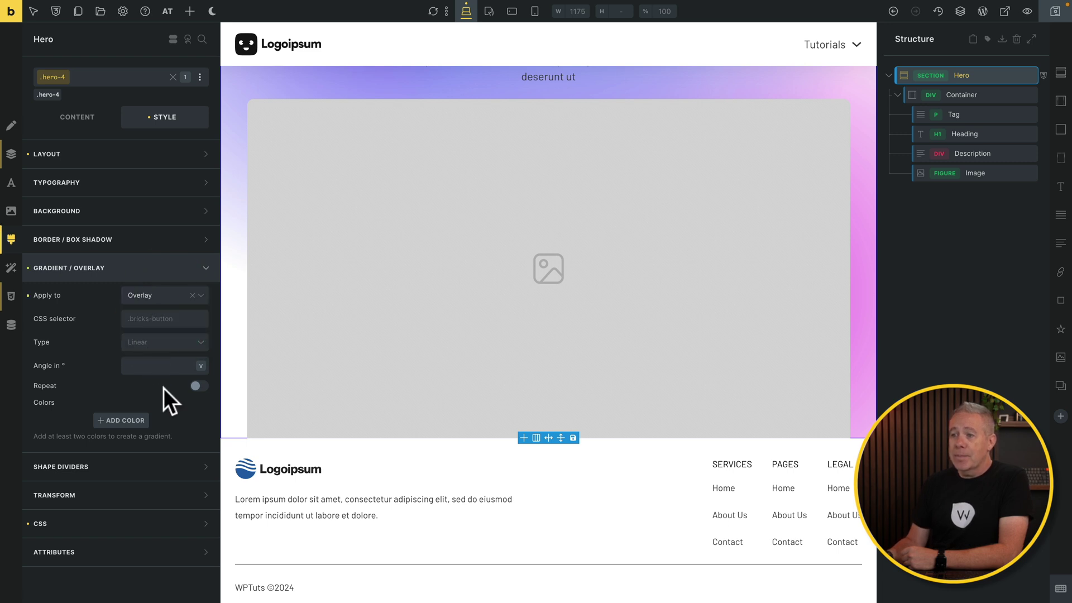
Step: Add a first colour to the overlay gradient and set it to white from the Core Framework palette
click(144, 424)
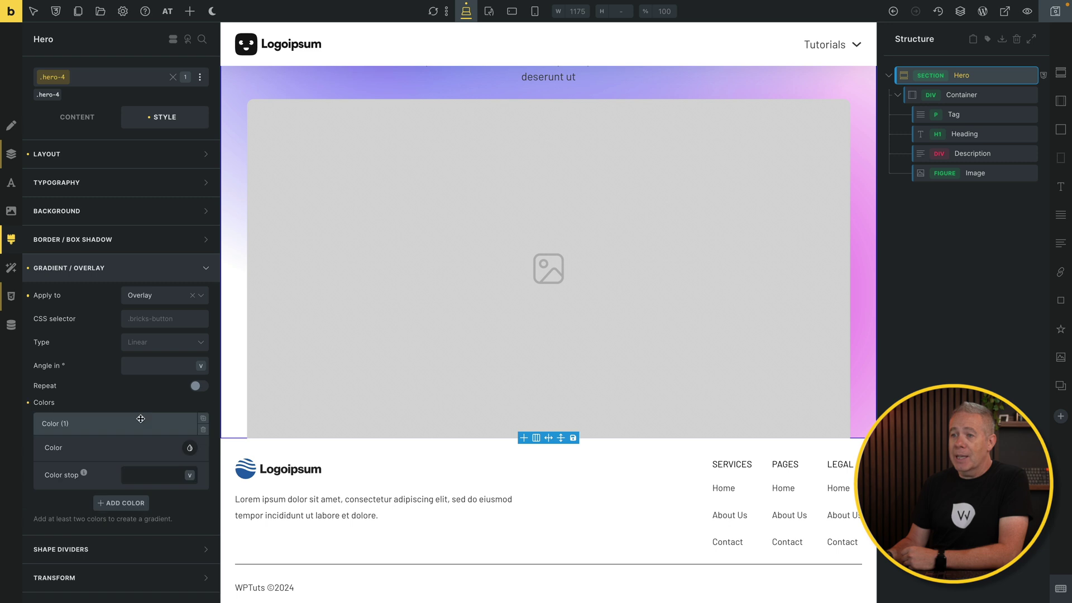
click(190, 448)
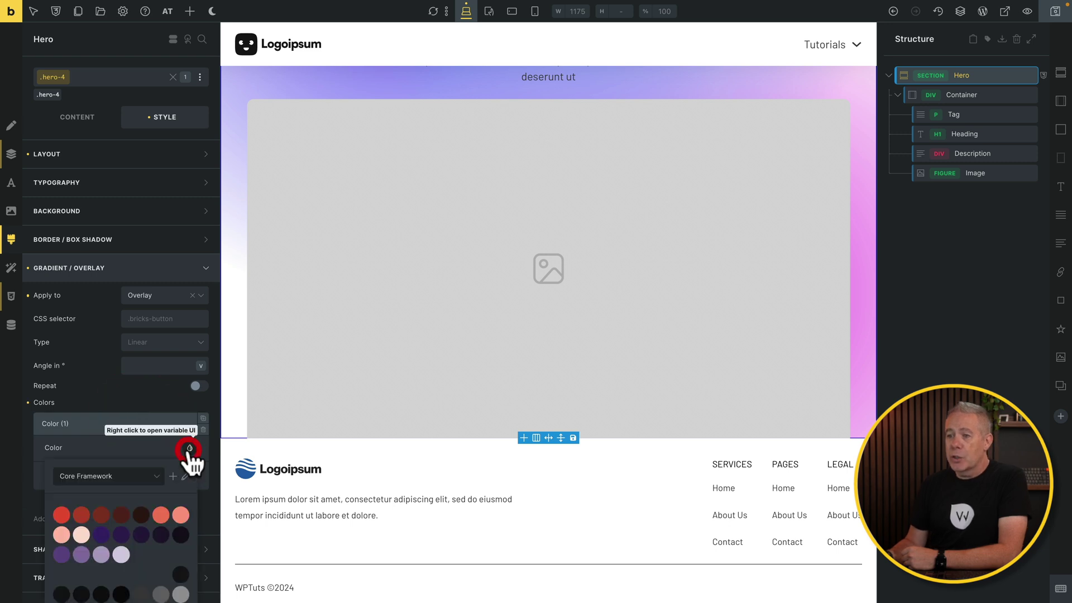
scroll(178, 467, down, 3)
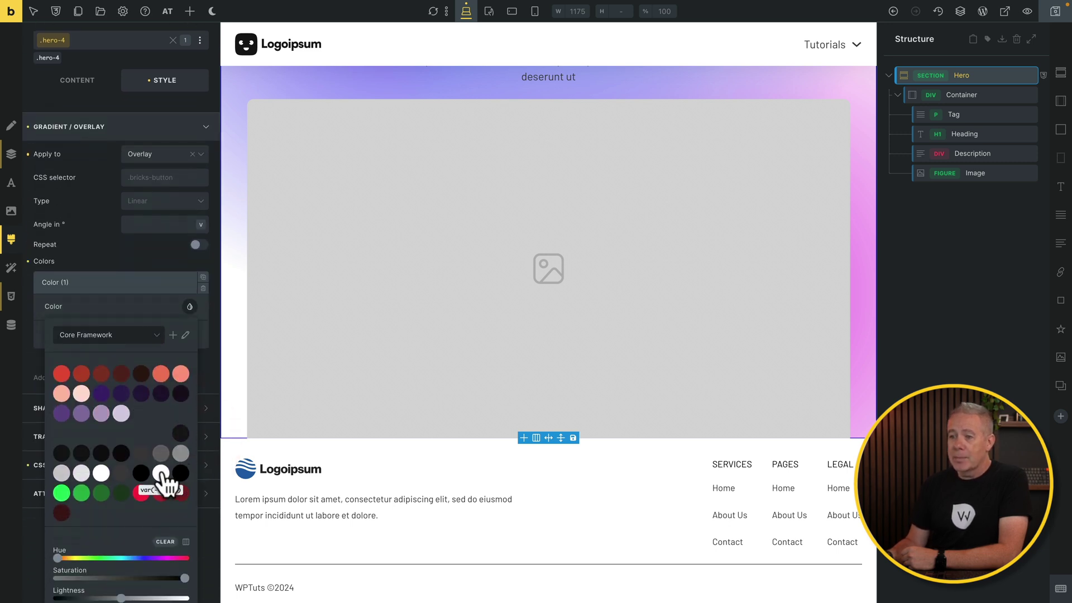
click(161, 472)
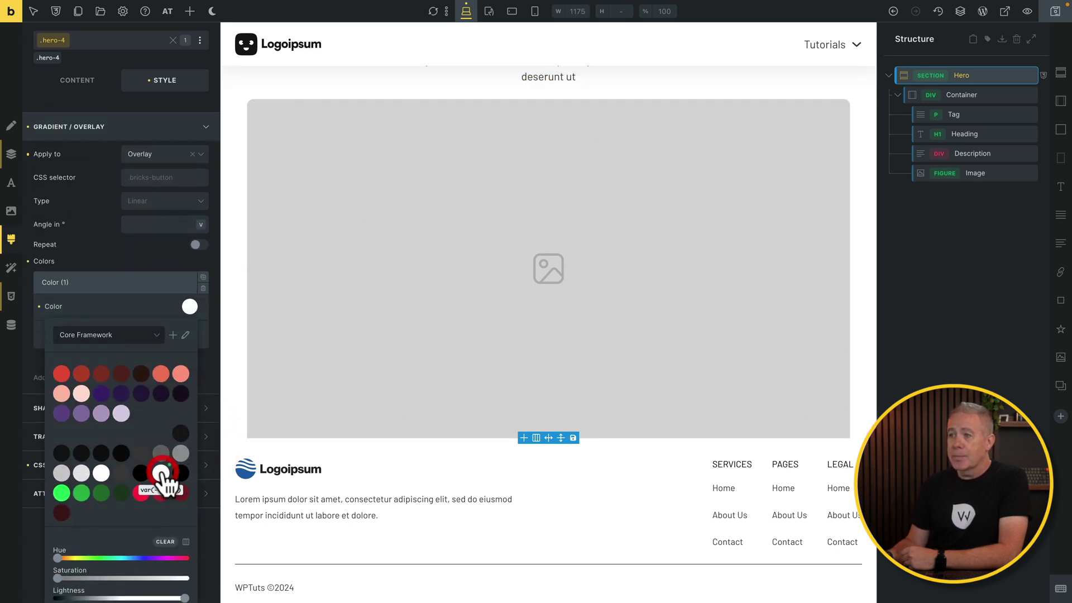
click(137, 301)
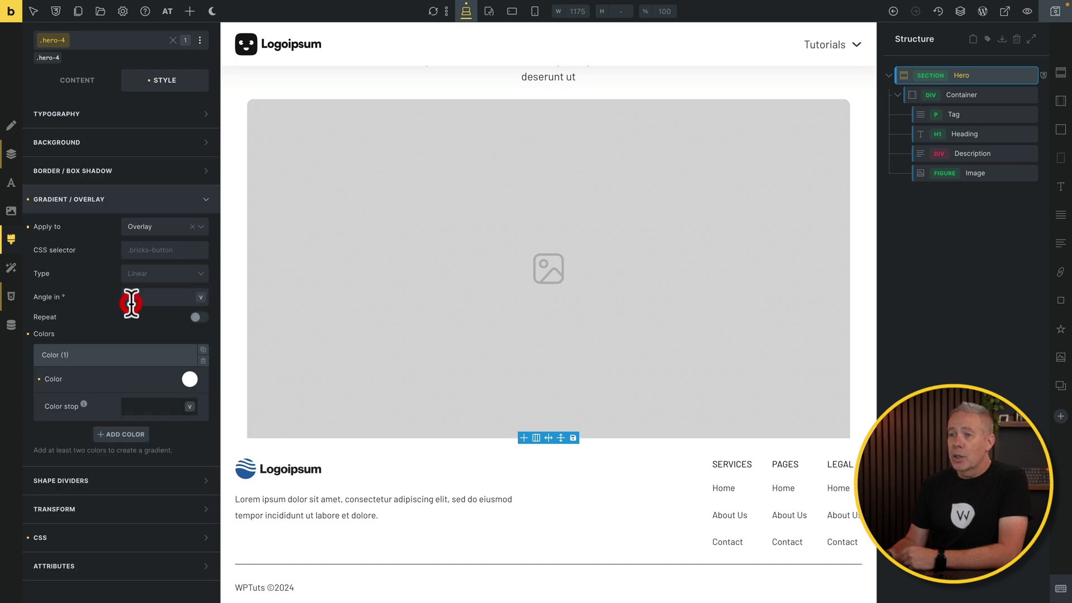
Step: Duplicate the white overlay colour as a second gradient colour and make the first one fully transparent
click(203, 350)
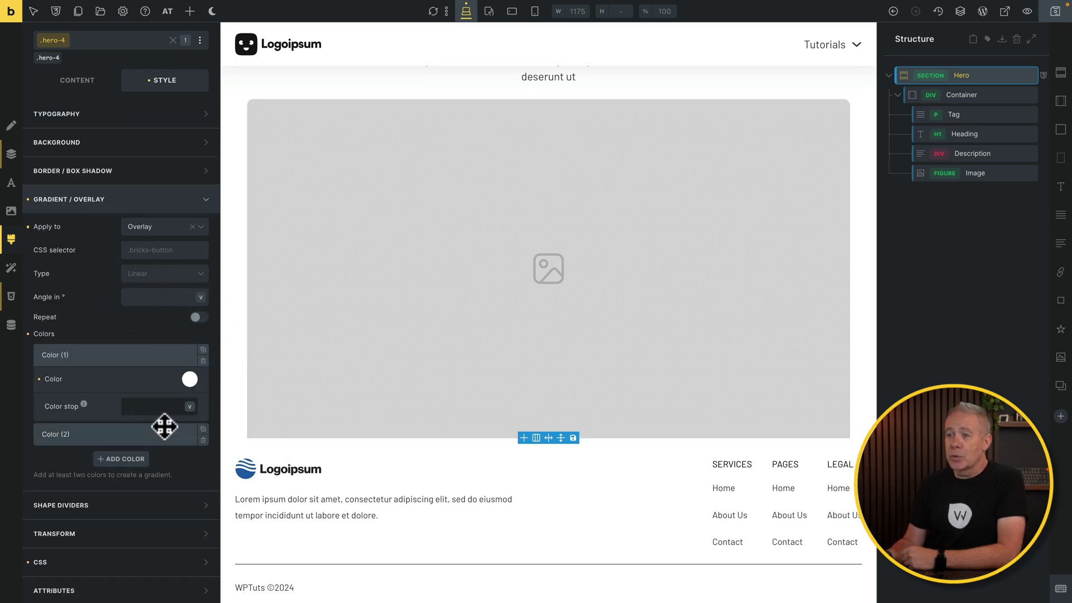
click(189, 380)
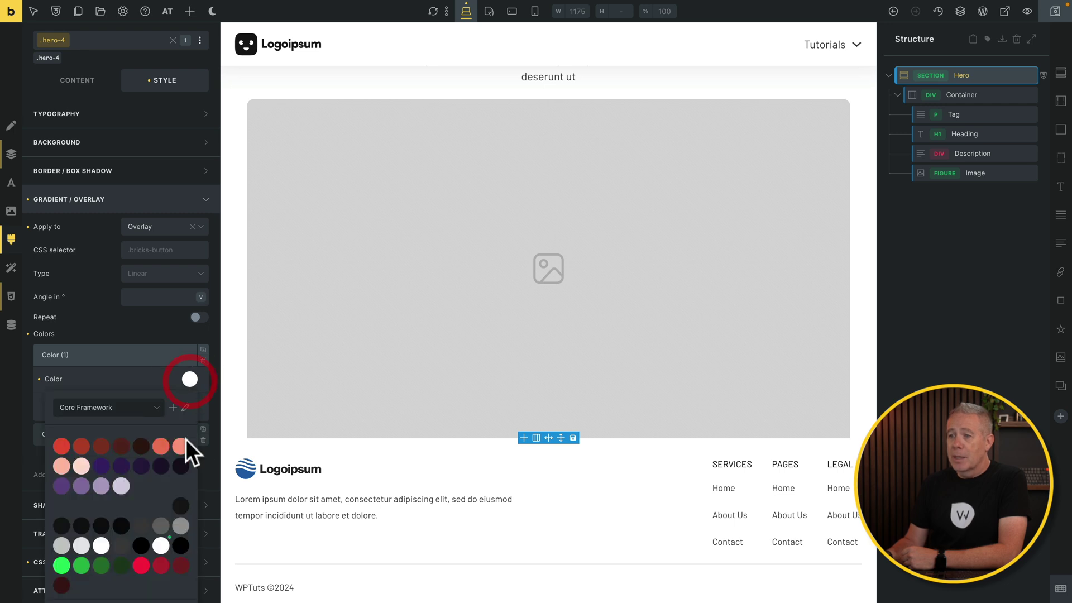
scroll(184, 469, down, 5)
drag(184, 505, 51, 504)
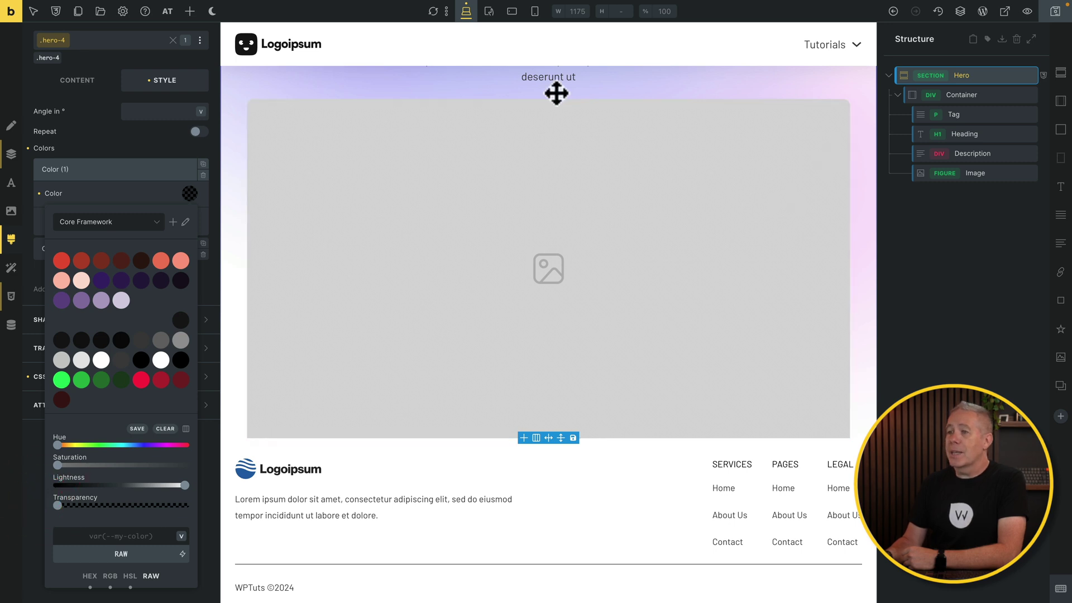
scroll(350, 238, up, 4)
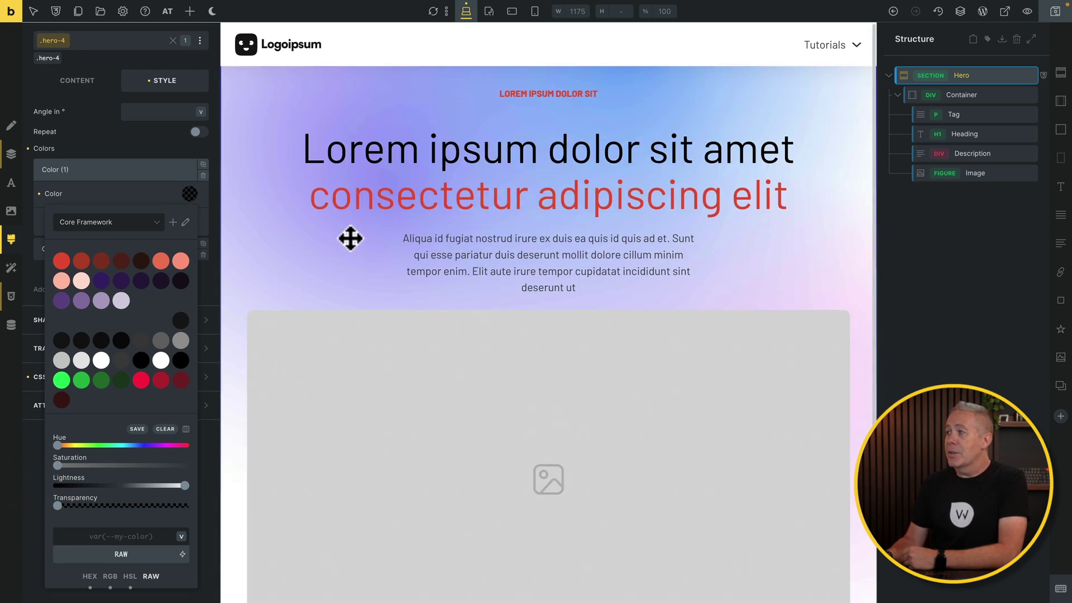
scroll(350, 238, down, 2)
scroll(420, 358, down, 2)
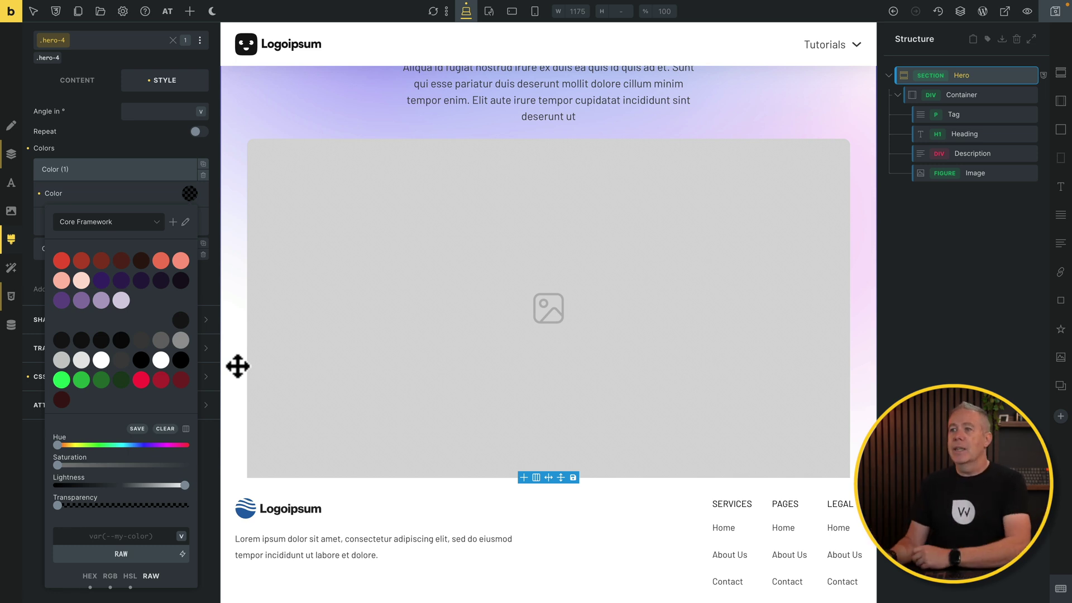
click(119, 174)
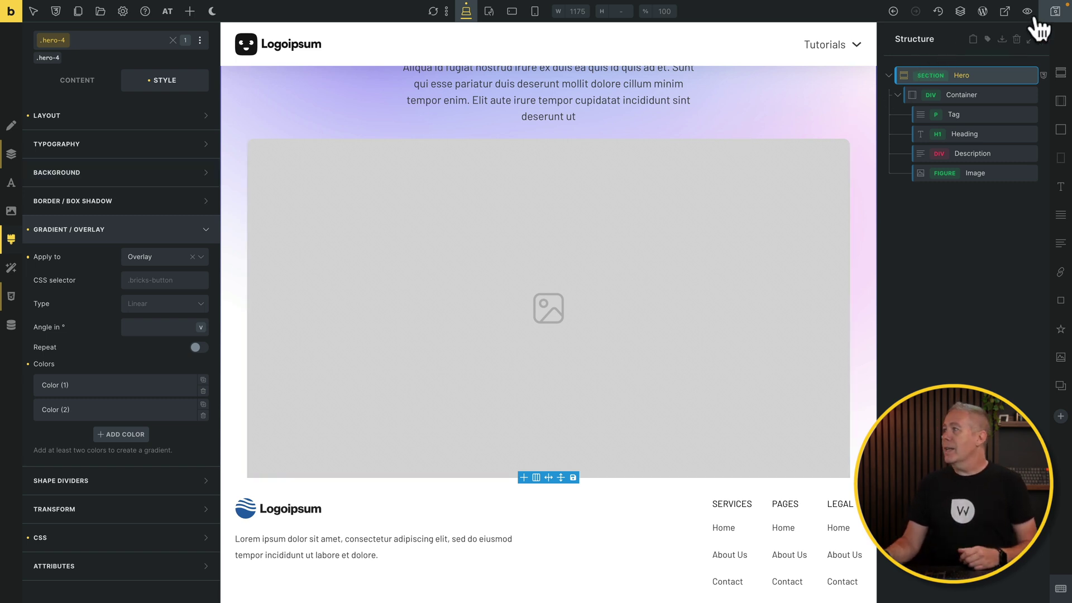
Step: Save the page and review the hero's gradient with its white fade on the live page
click(1054, 10)
click(1005, 11)
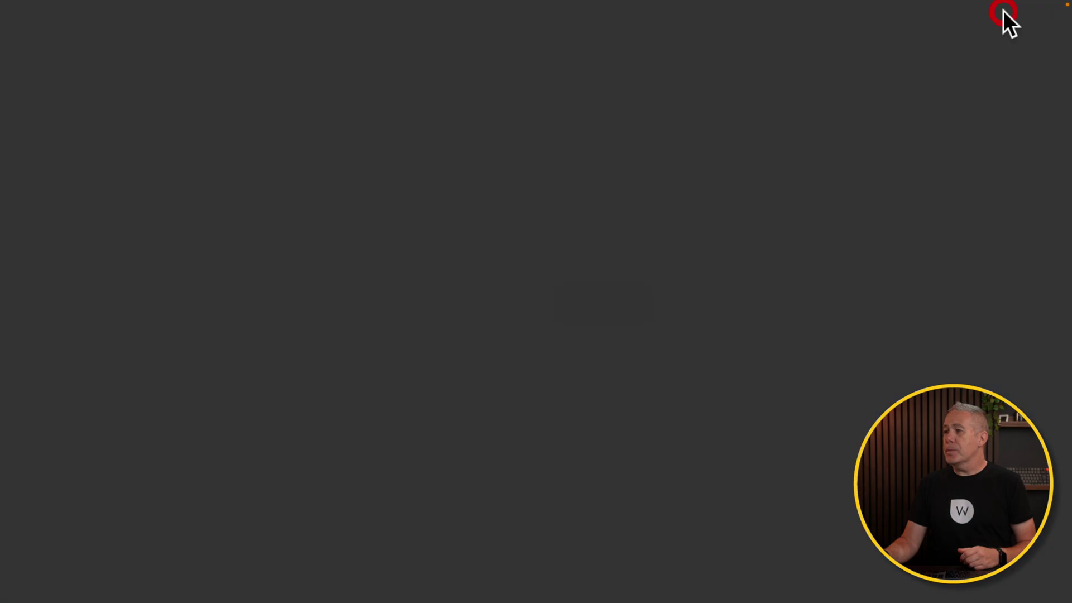
scroll(862, 351, down, 4)
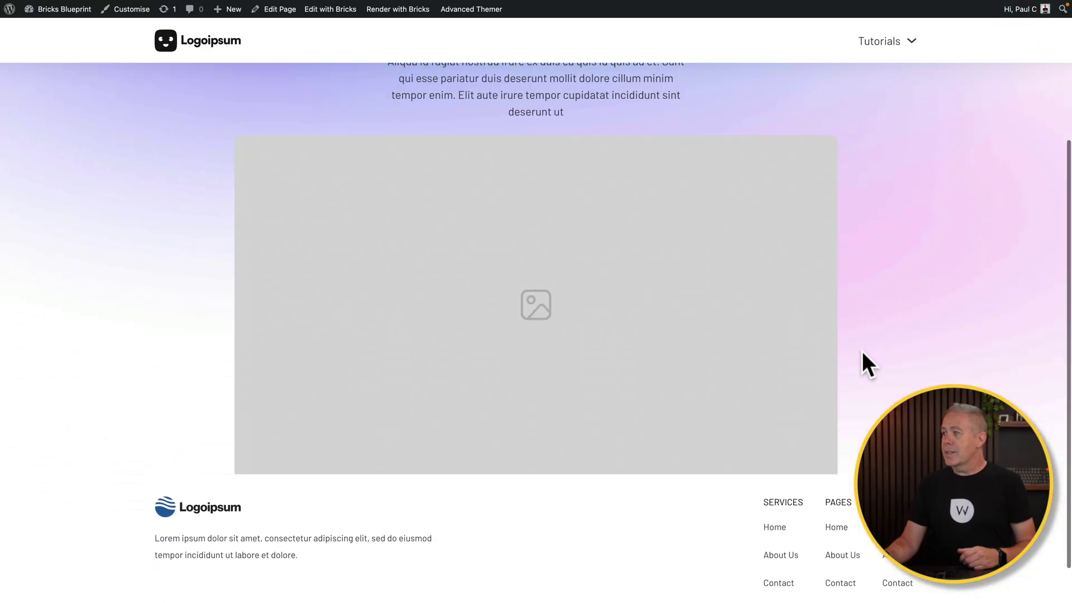
scroll(863, 350, up, 1)
scroll(862, 352, up, 2)
scroll(862, 351, down, 2)
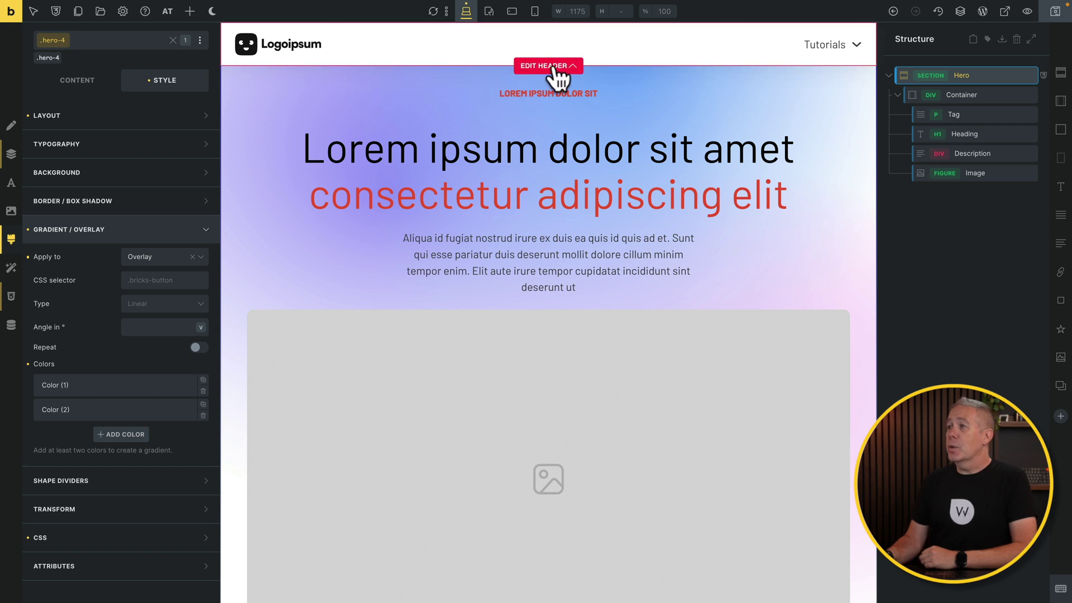
Step: Open the header template for editing and clear the background and border/box shadow styles from the Header's .header class
click(554, 66)
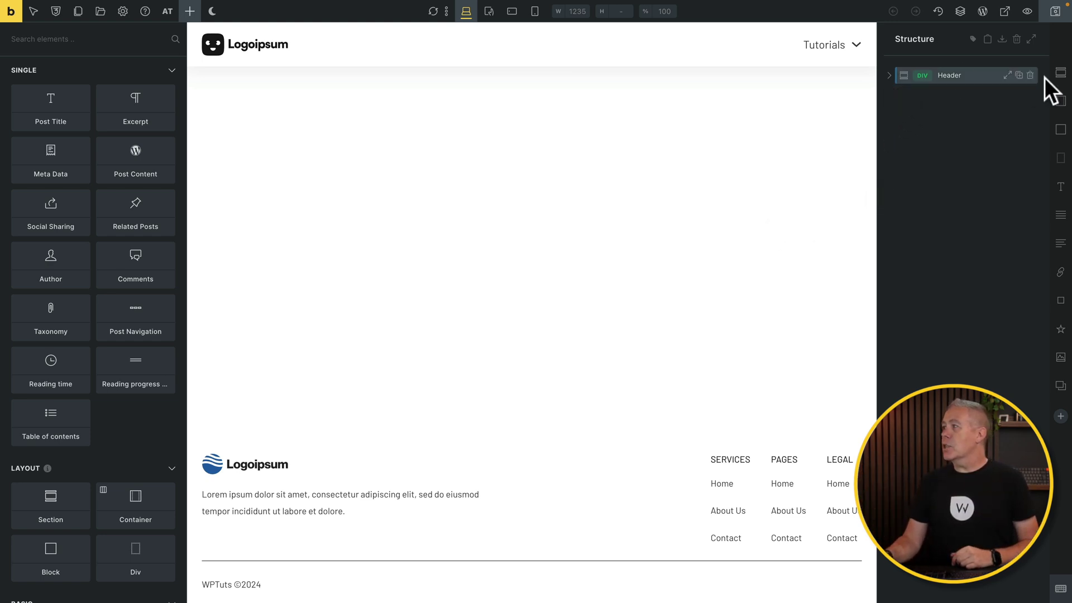
click(1011, 78)
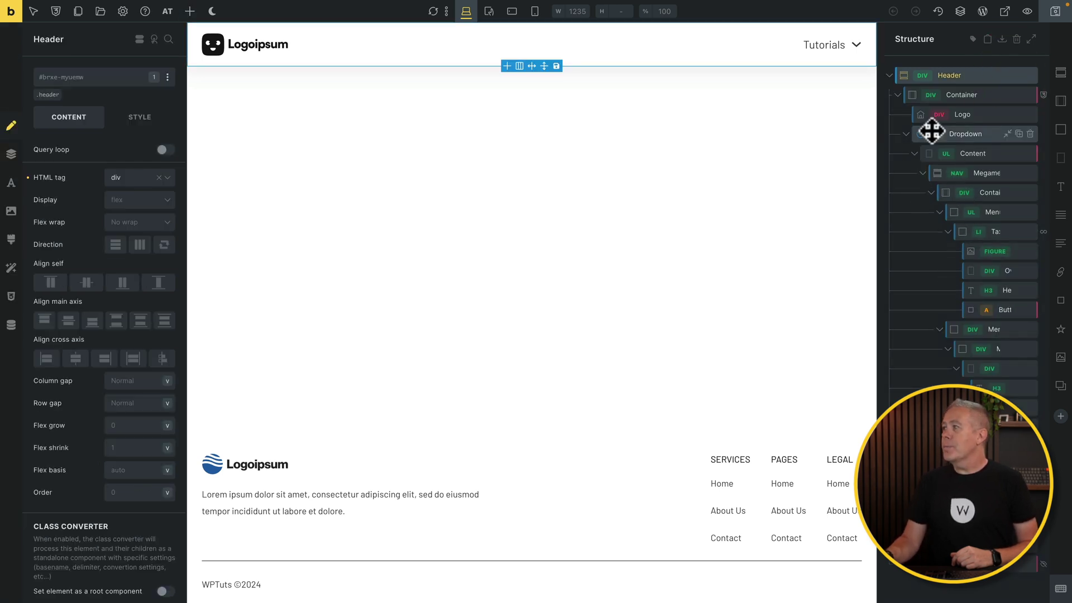
click(972, 76)
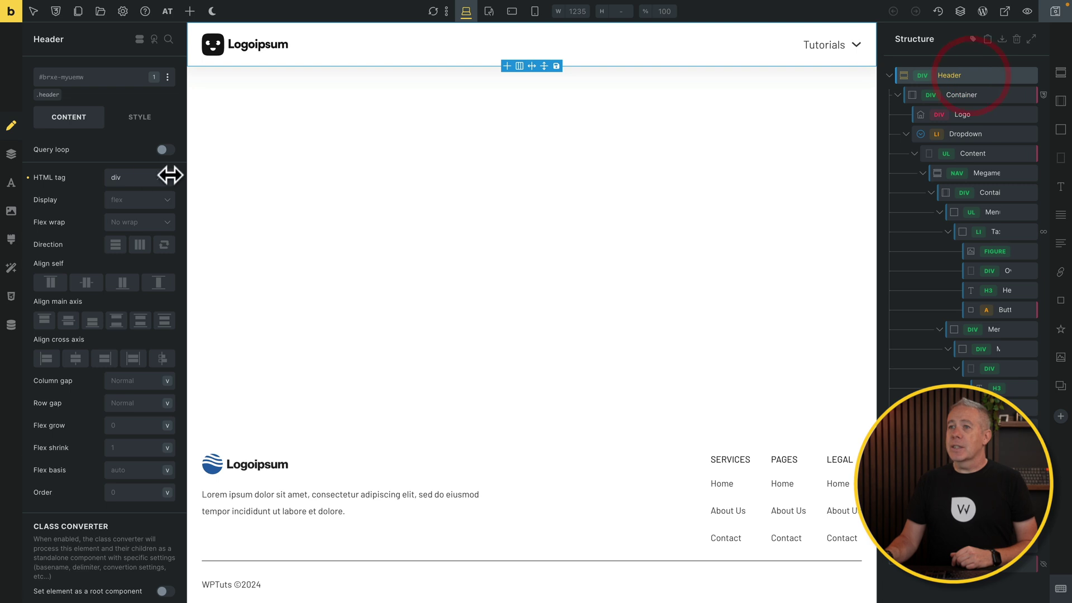
click(49, 94)
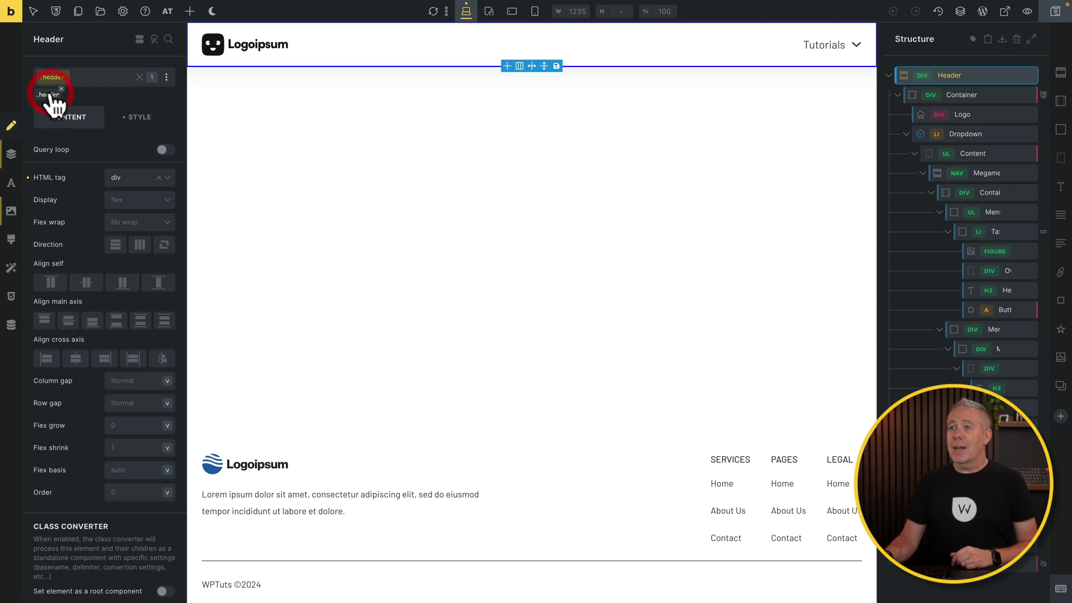
click(146, 118)
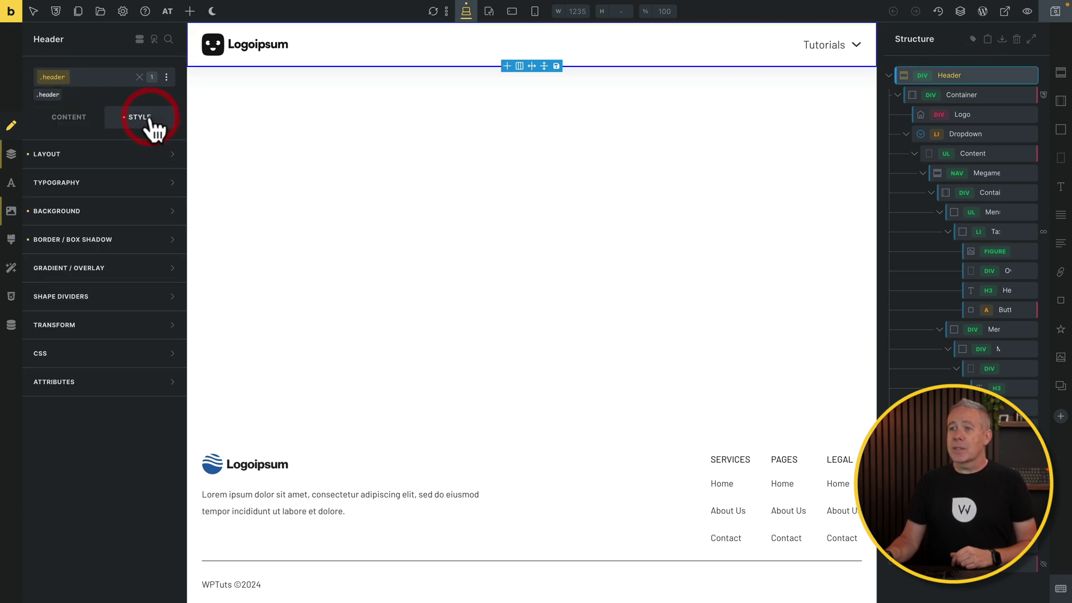
click(35, 212)
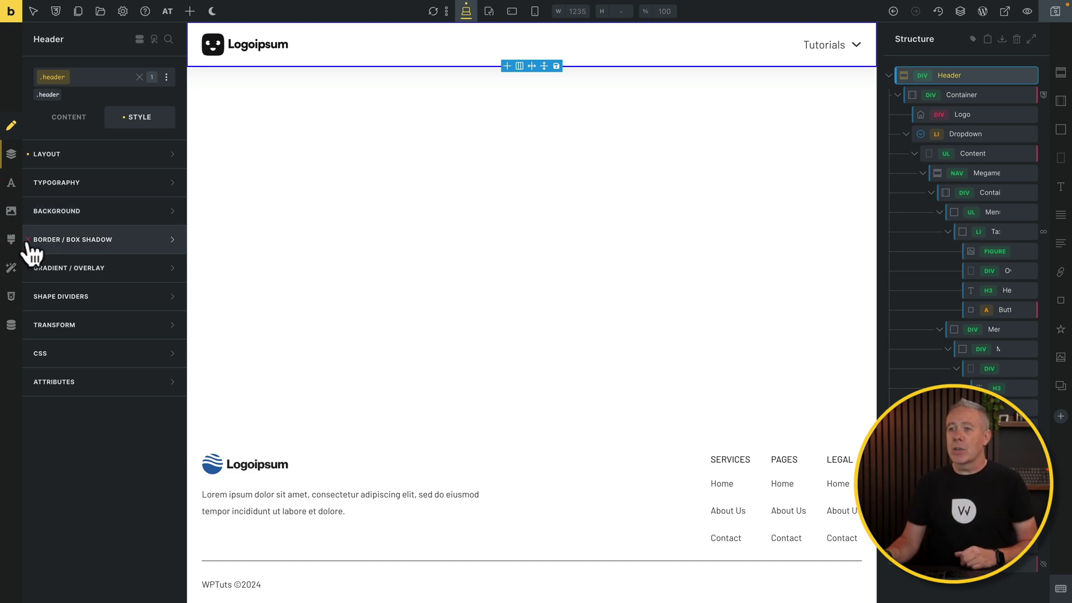
click(28, 240)
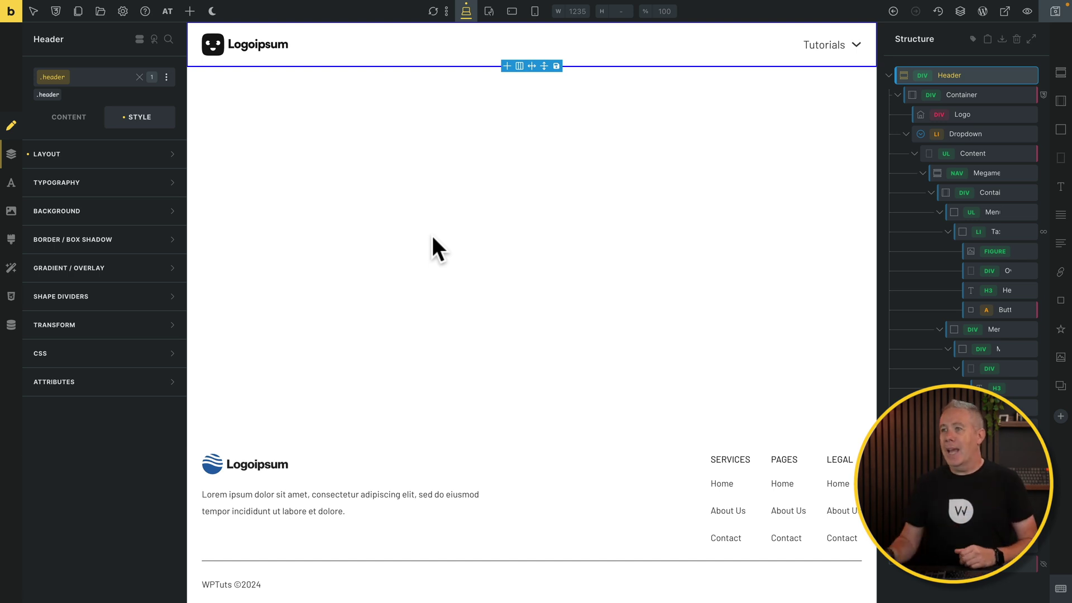
Step: Set the padding of the header's .header__container class to var(--space-s) on all four sides
click(965, 96)
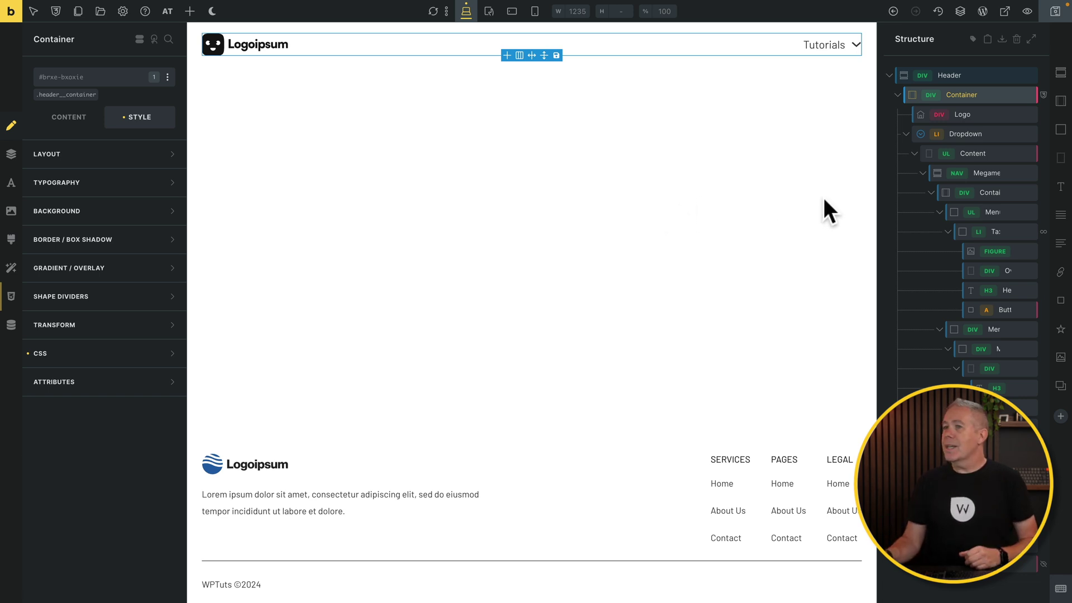
mouse_move(65, 97)
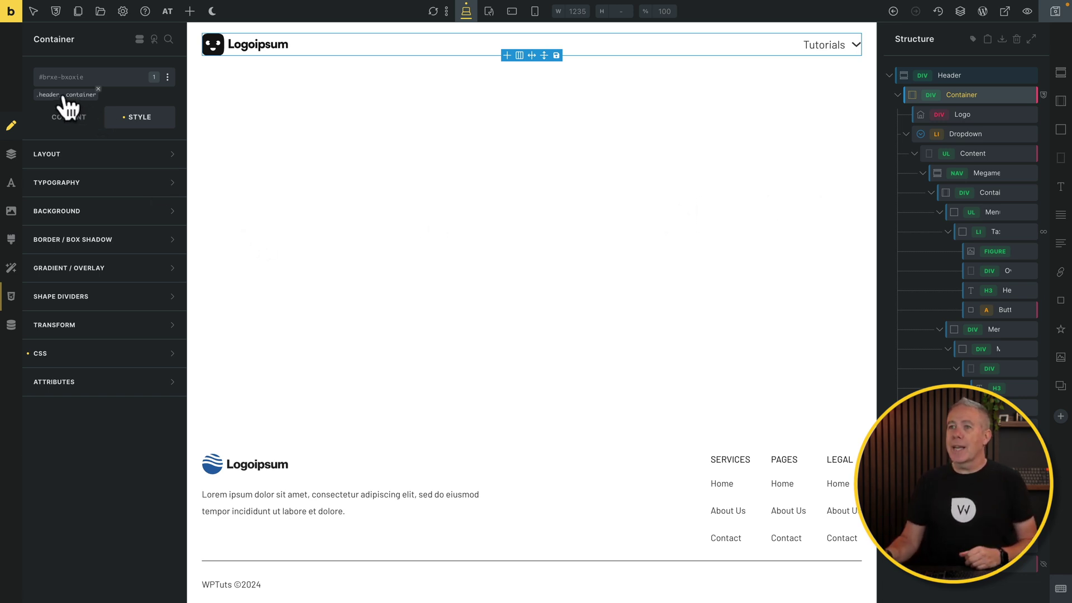
click(65, 95)
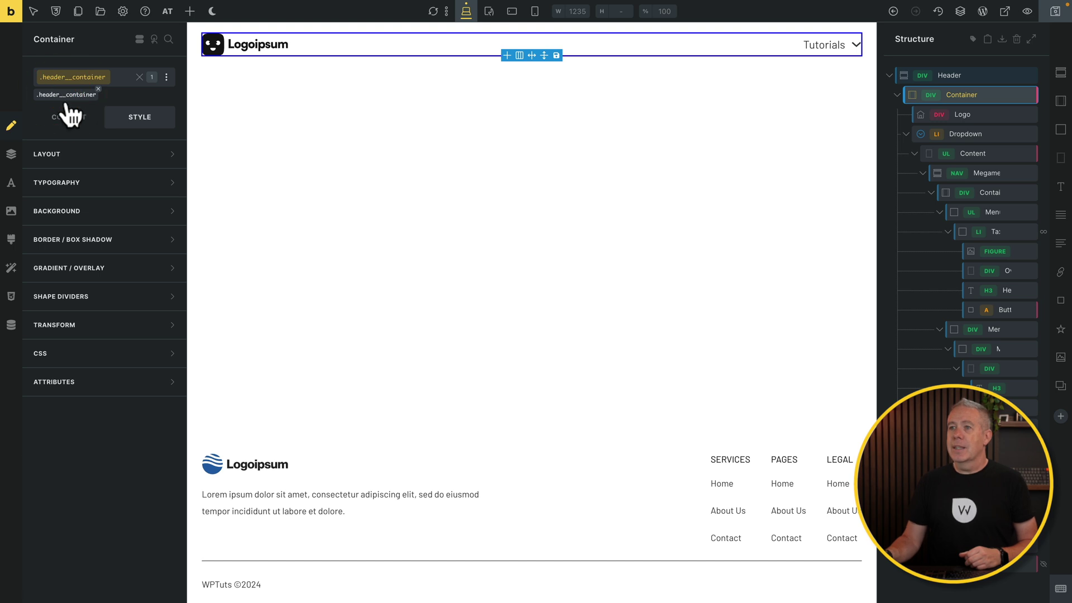
click(110, 159)
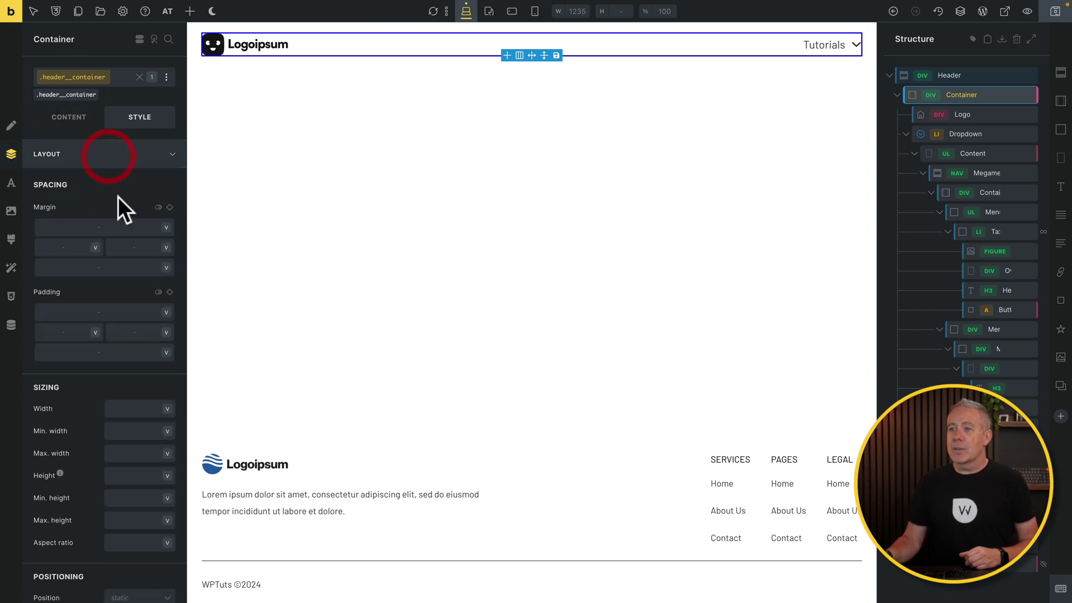
click(170, 292)
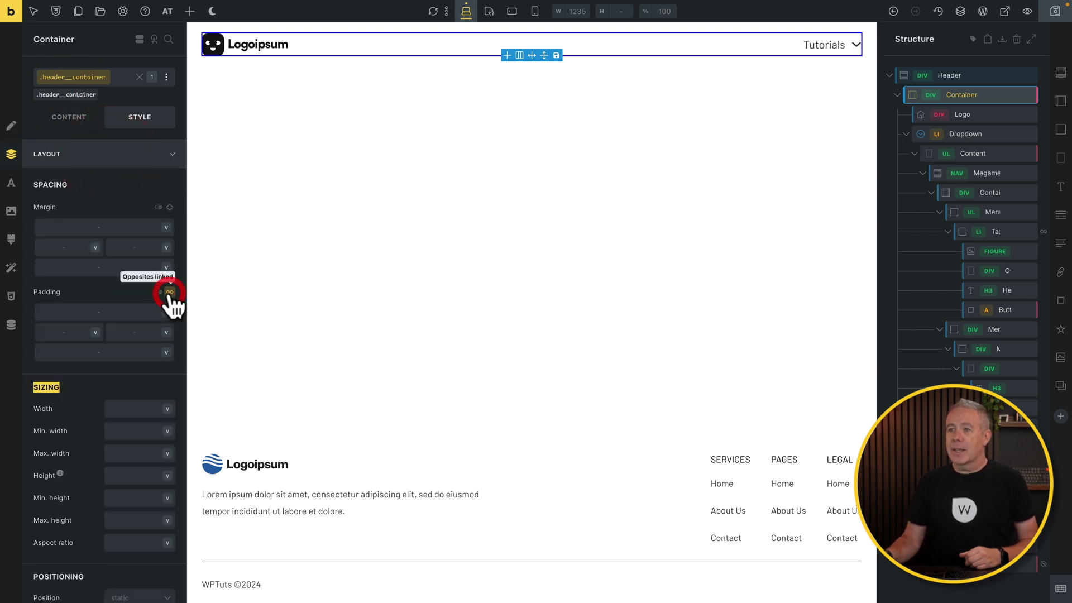
click(83, 315)
click(219, 292)
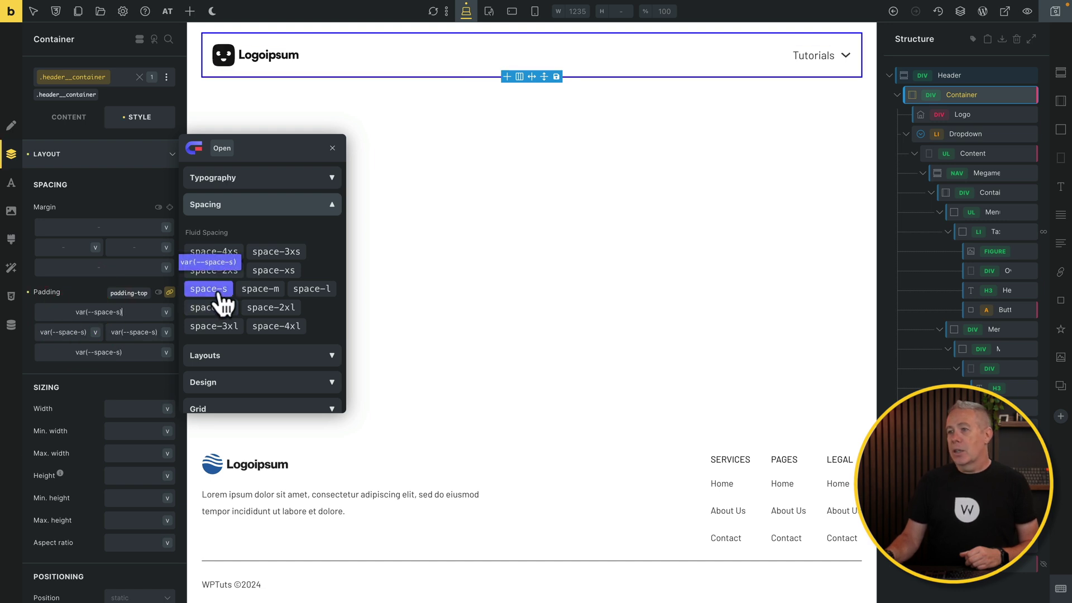
click(219, 292)
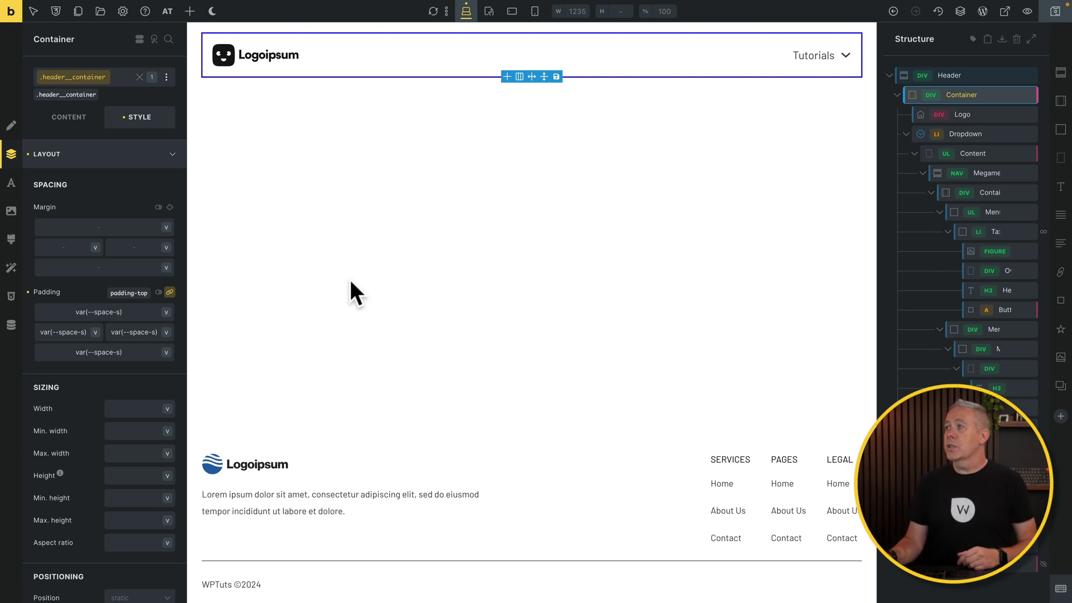
Step: Give all four corners of the .header__container class a linked border radius of radius-m
click(92, 163)
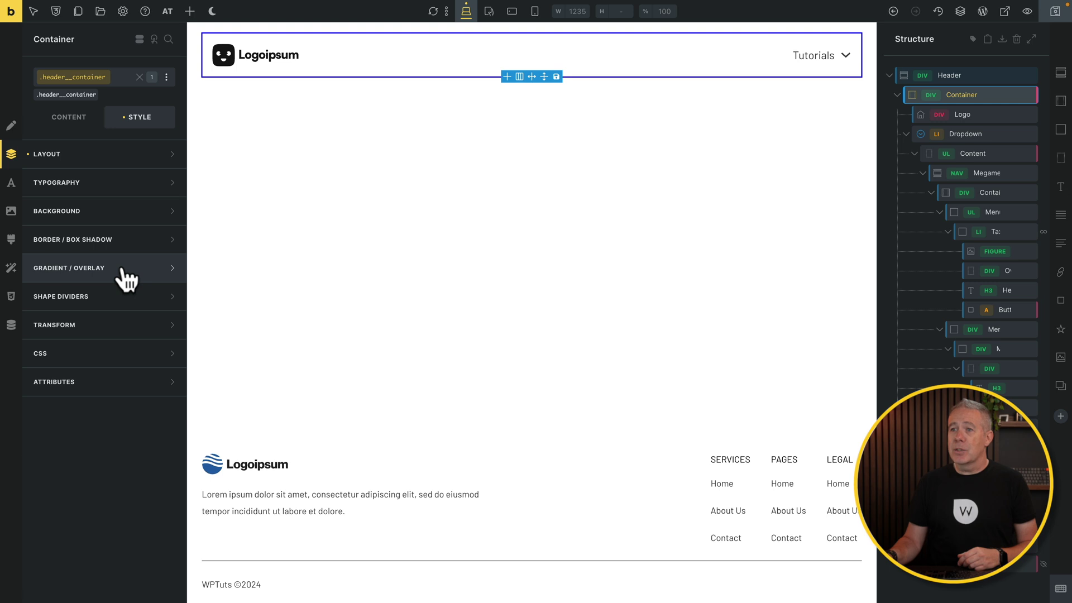
click(124, 242)
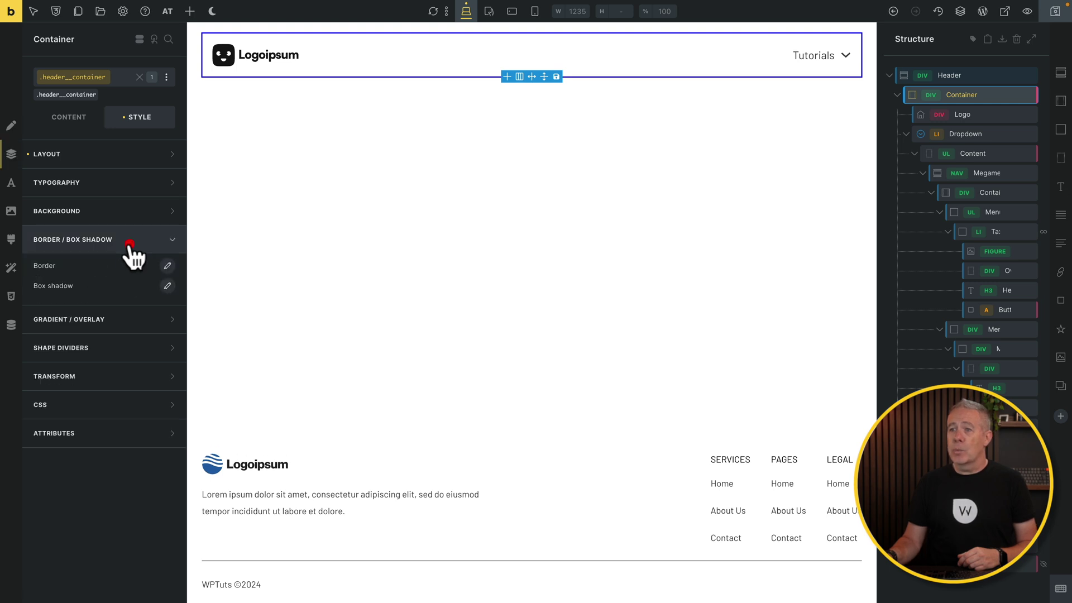
click(167, 265)
click(158, 426)
click(70, 464)
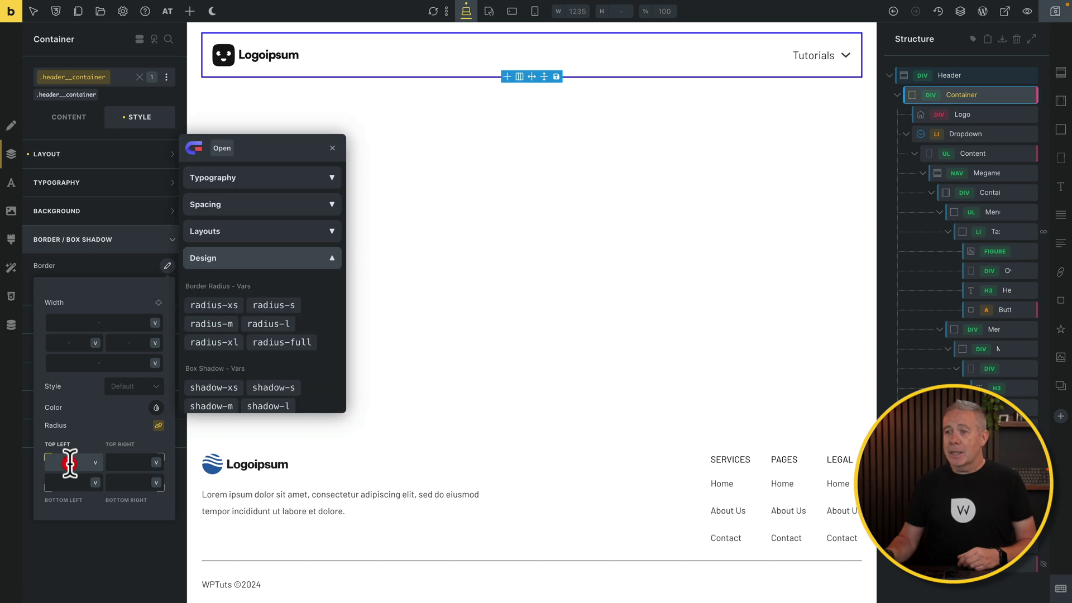
click(219, 325)
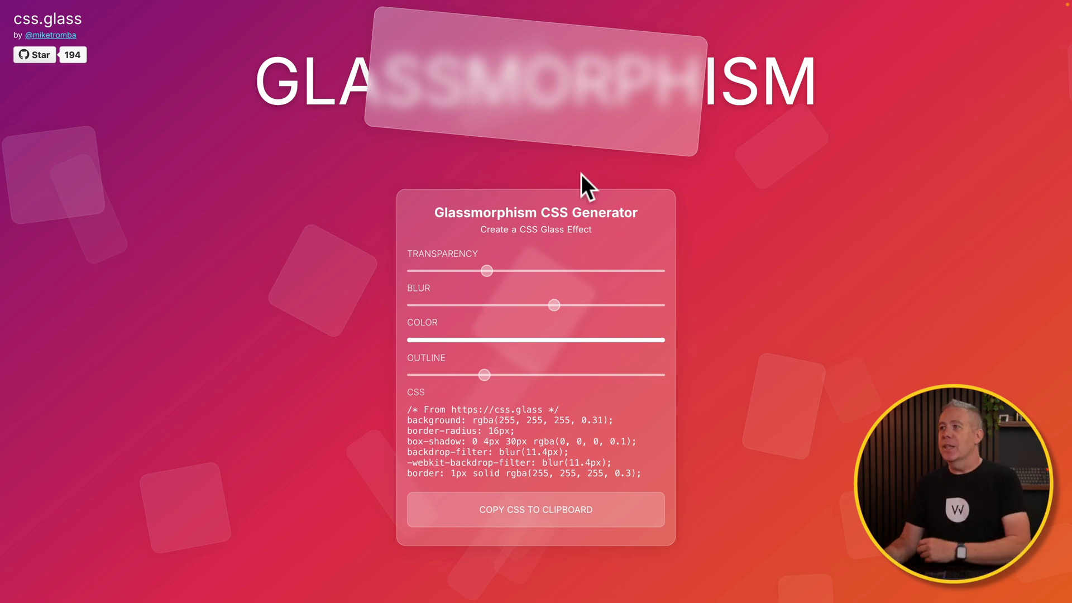
Step: In the css.glass Glassmorphism CSS Generator, set the background transparency to 0.38
mouse_move(486, 272)
mouse_down()
mouse_move(421, 272)
mouse_move(517, 272)
mouse_move(430, 273)
mouse_move(505, 270)
mouse_up()
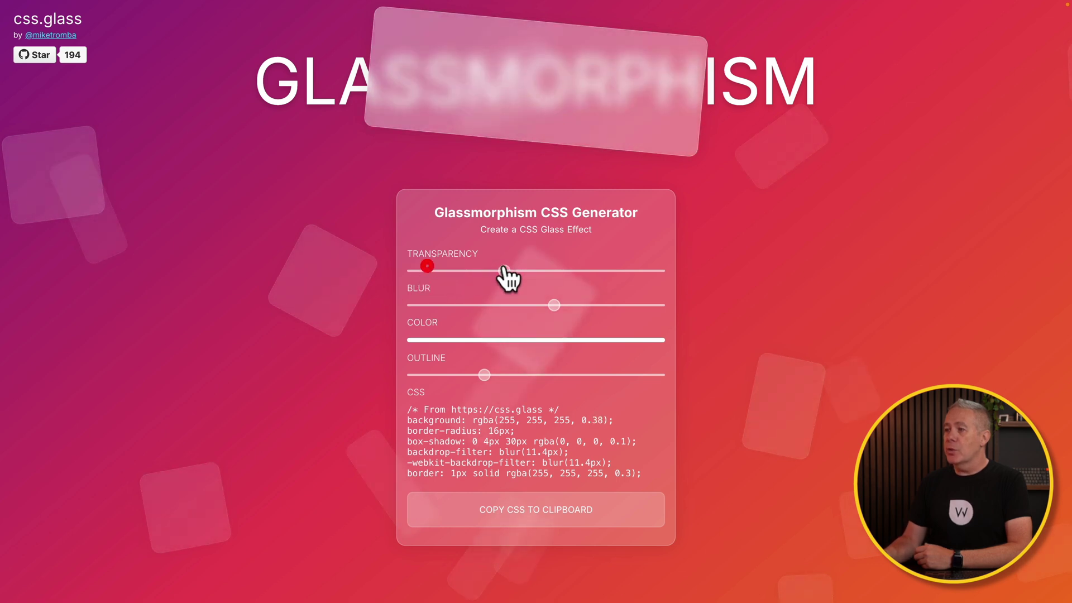
Step: Try a green glass colour, #2BA45561, in the generator and return the colour to white
click(511, 339)
click(603, 280)
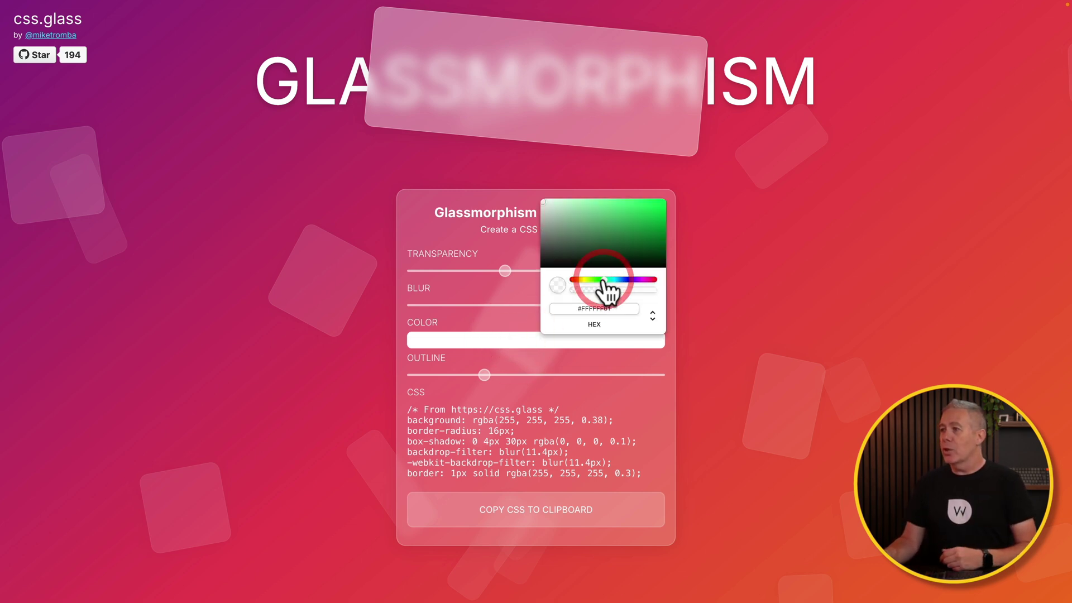
drag(617, 256, 635, 227)
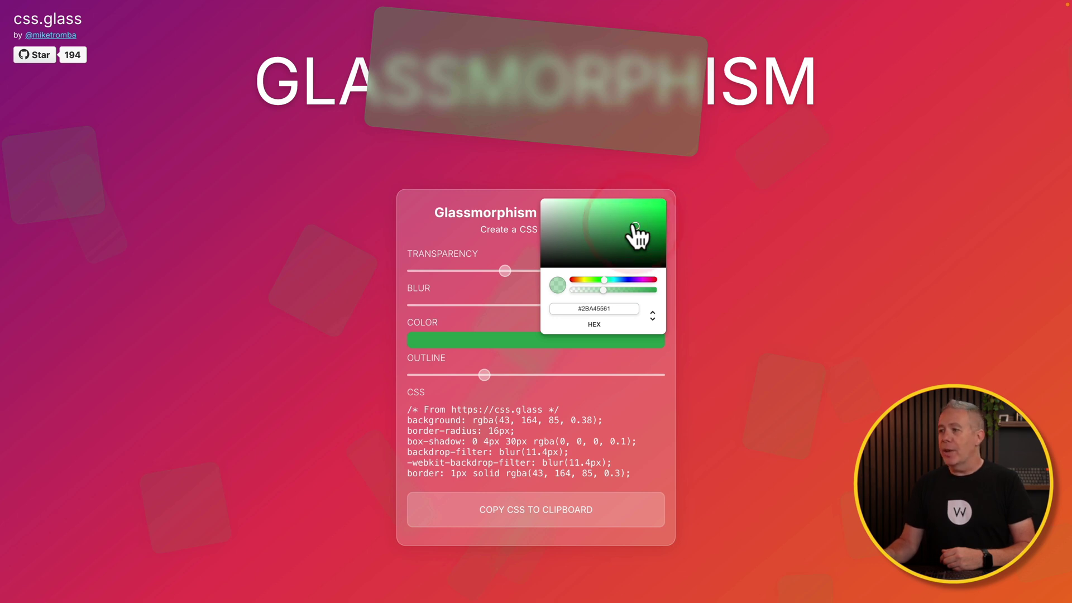
drag(593, 228, 528, 189)
click(528, 189)
Step: Set the glass effect's blur to 8.3px and its outline opacity to 0.69
click(556, 304)
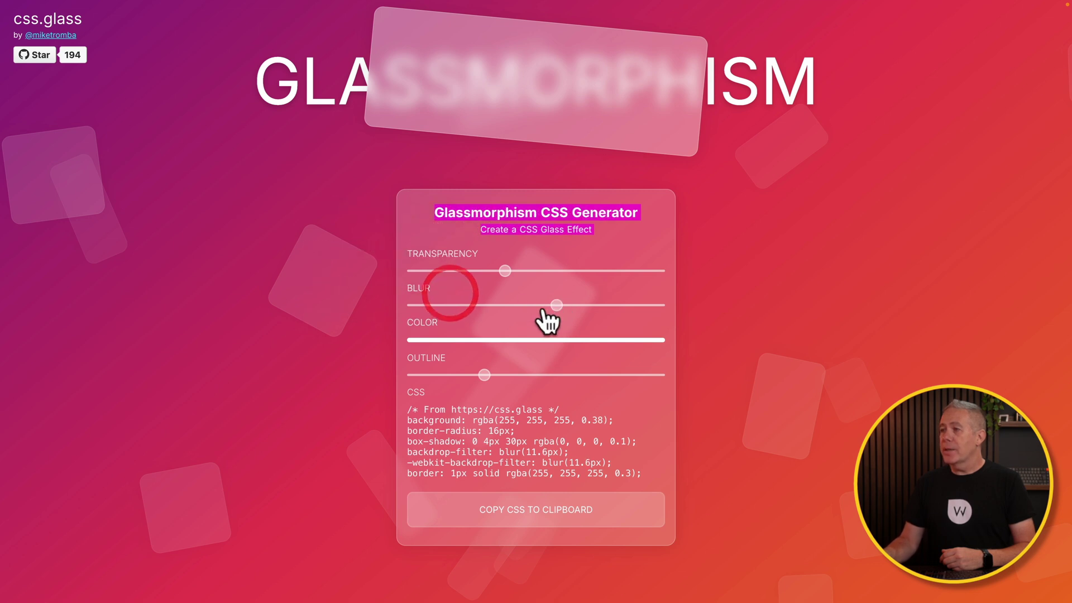
drag(558, 307, 517, 317)
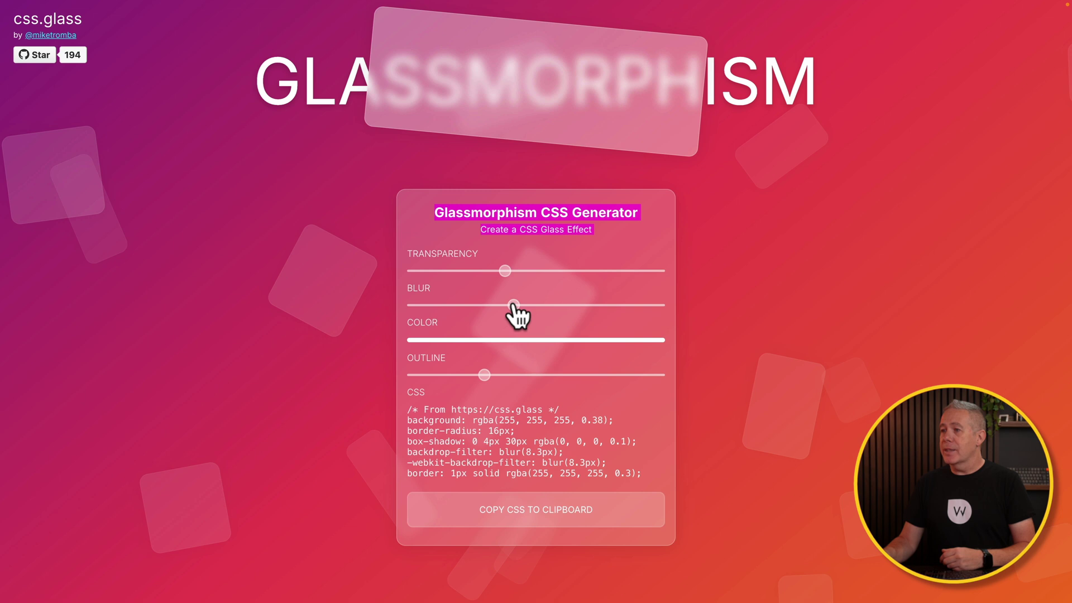
drag(485, 379, 532, 382)
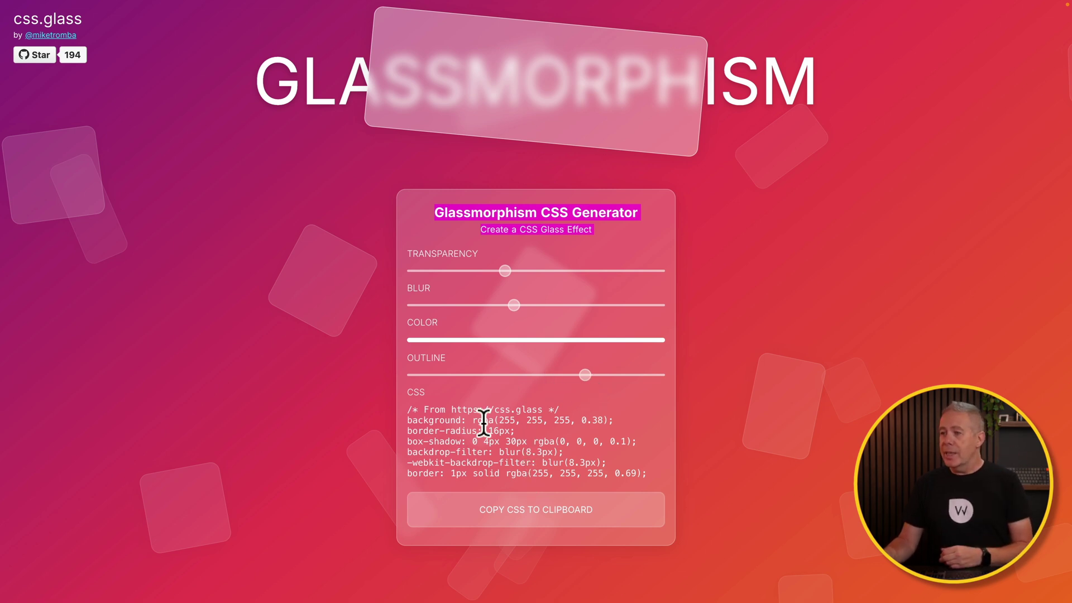
Step: Copy the generated glass CSS and paste it inside the %root% rule of .header__container's custom CSS in Bricks
click(529, 526)
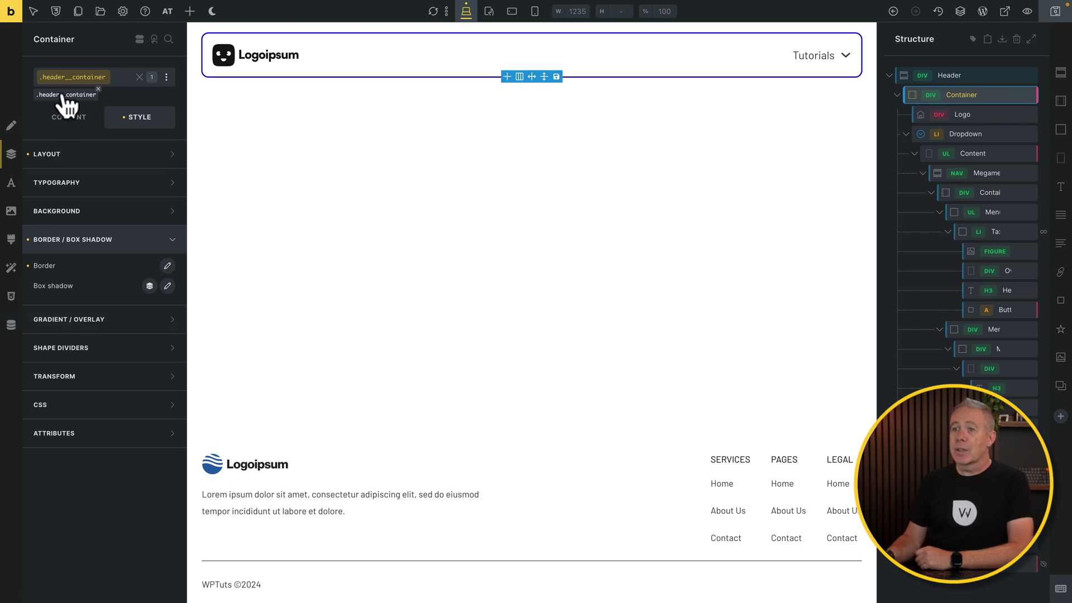
click(10, 297)
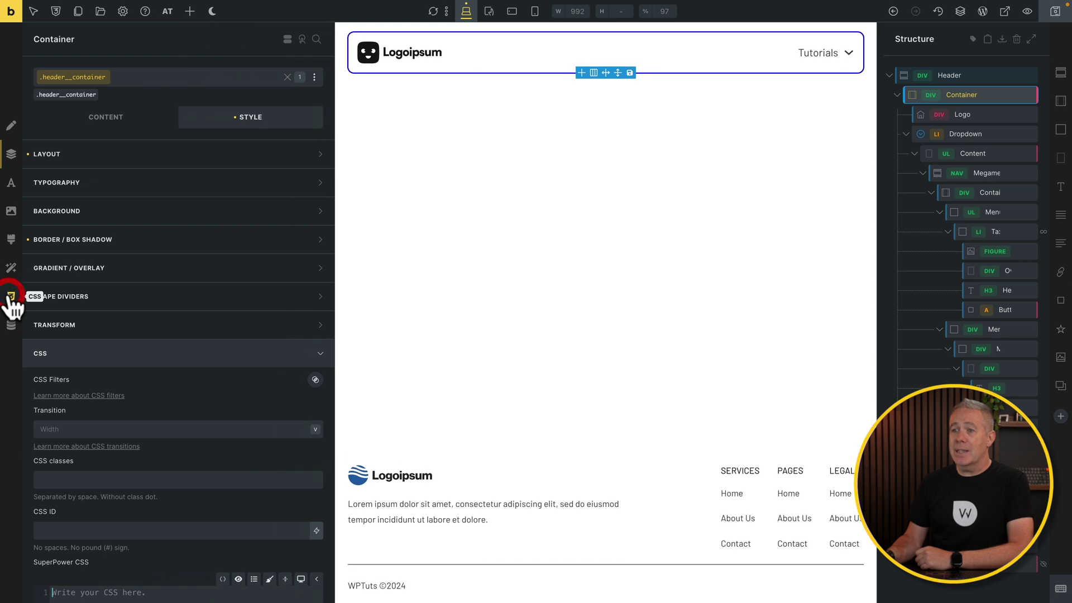
scroll(115, 454, down, 3)
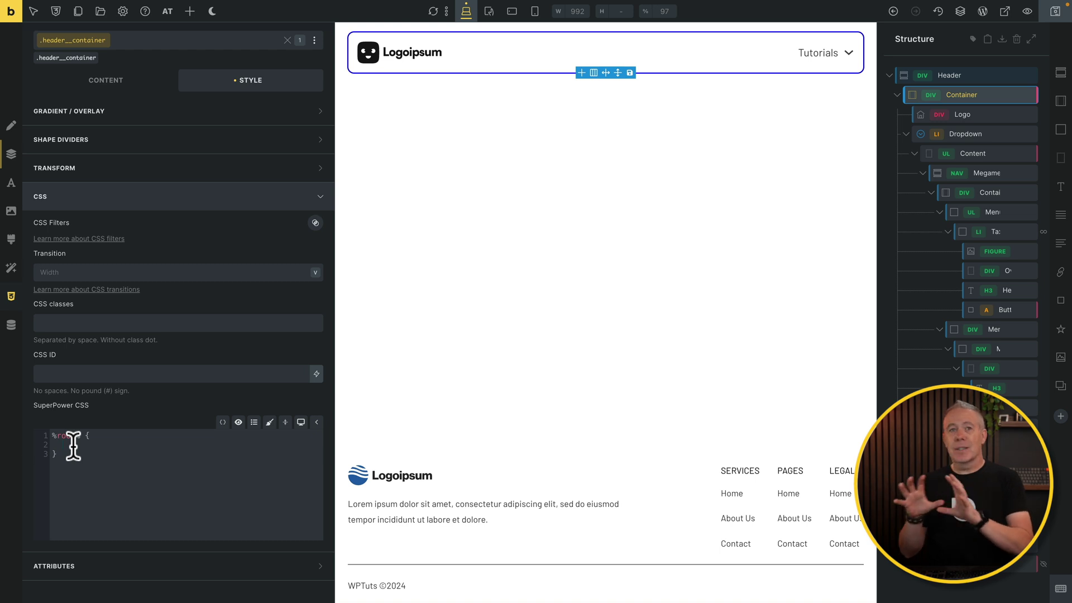
key(ctrl+v)
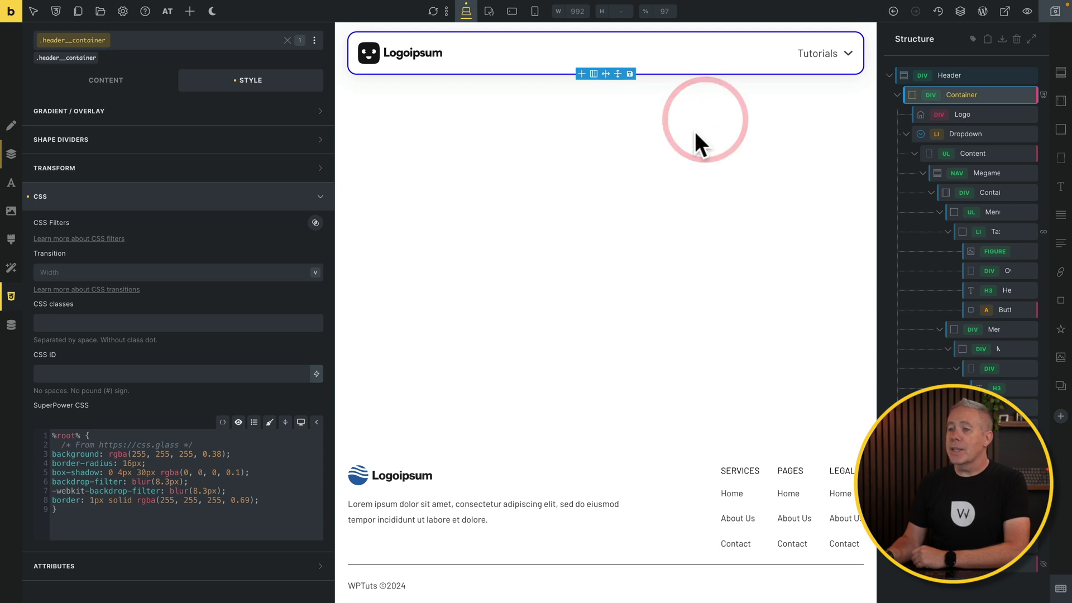
Step: Save the header template and check the glass header against the scrolling hero content in the page editor
click(1053, 17)
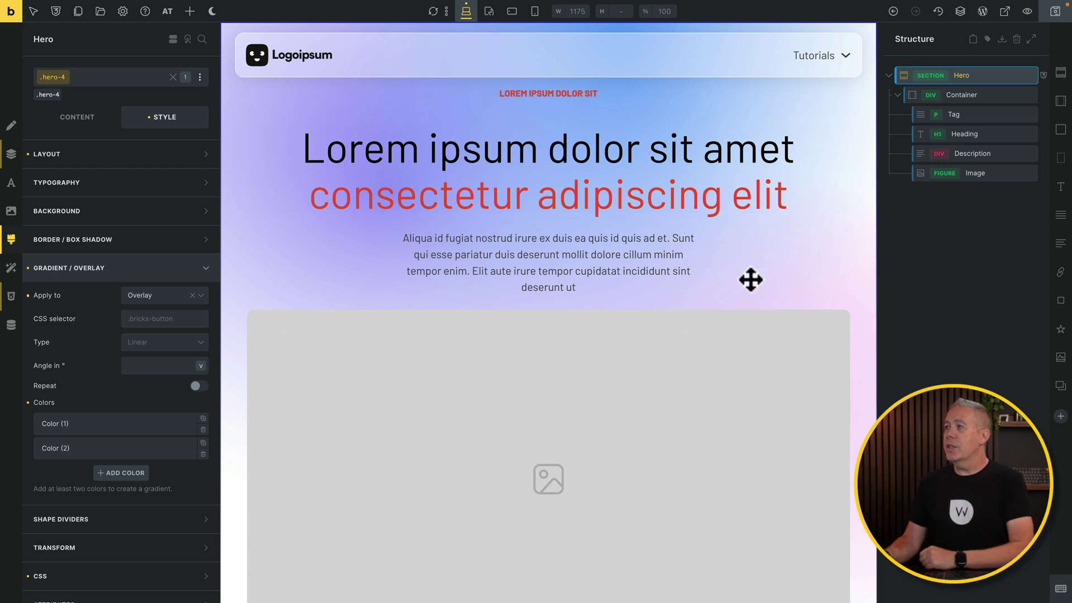
scroll(586, 400, down, 3)
scroll(587, 401, down, 3)
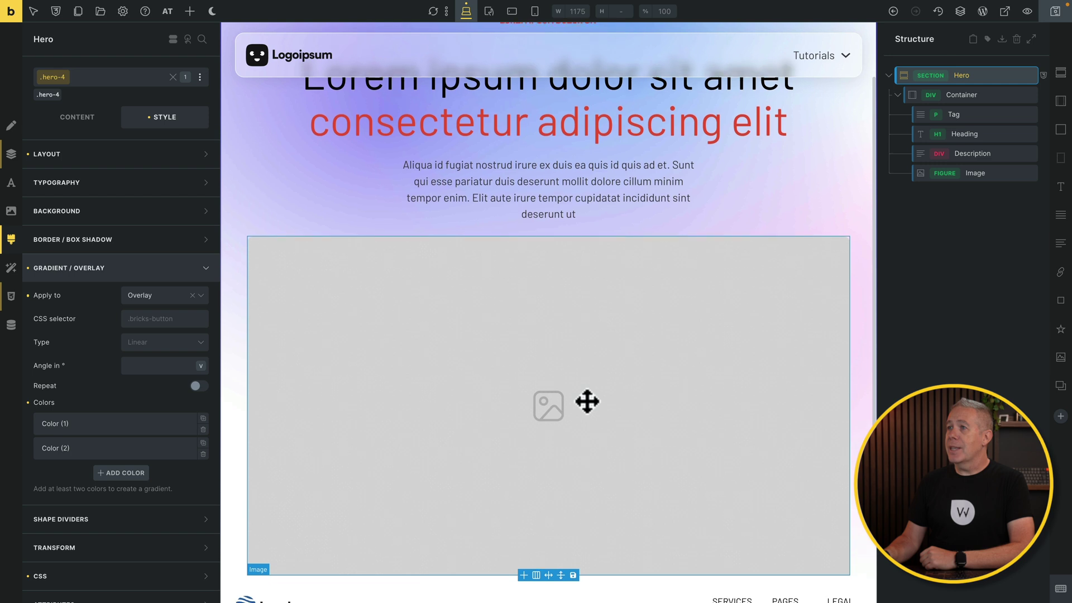
scroll(587, 401, down, 3)
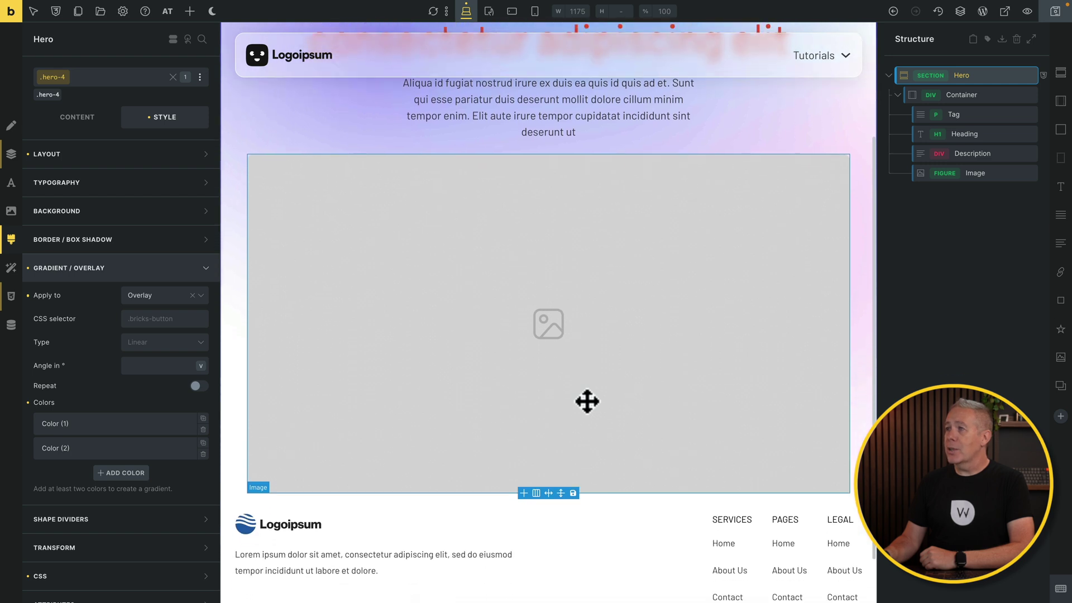
scroll(587, 401, up, 8)
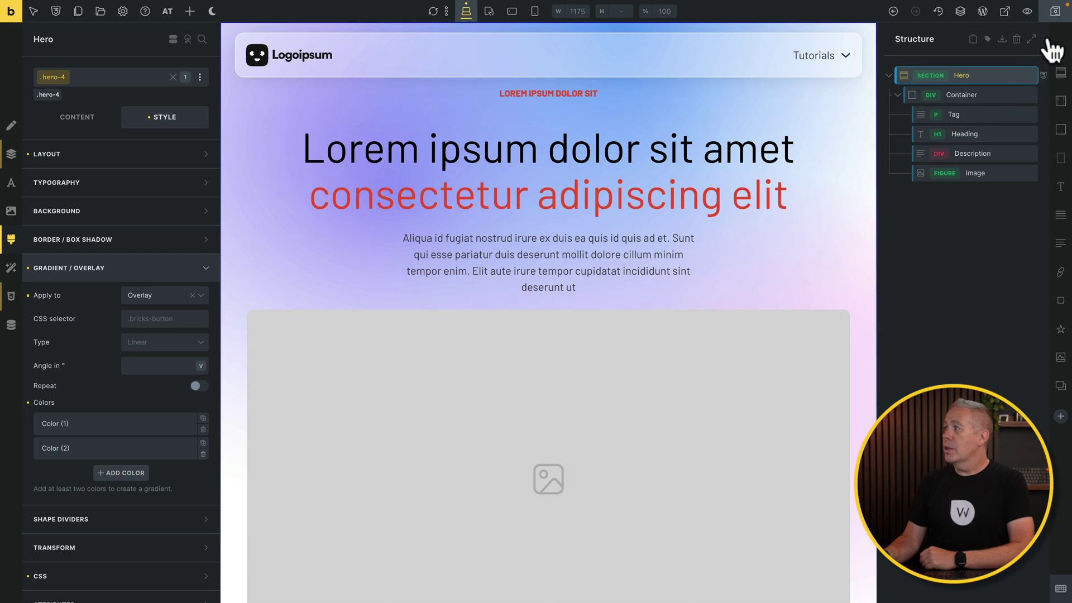
Step: Save the page and review the glass header over the hero section on the live page
click(1056, 12)
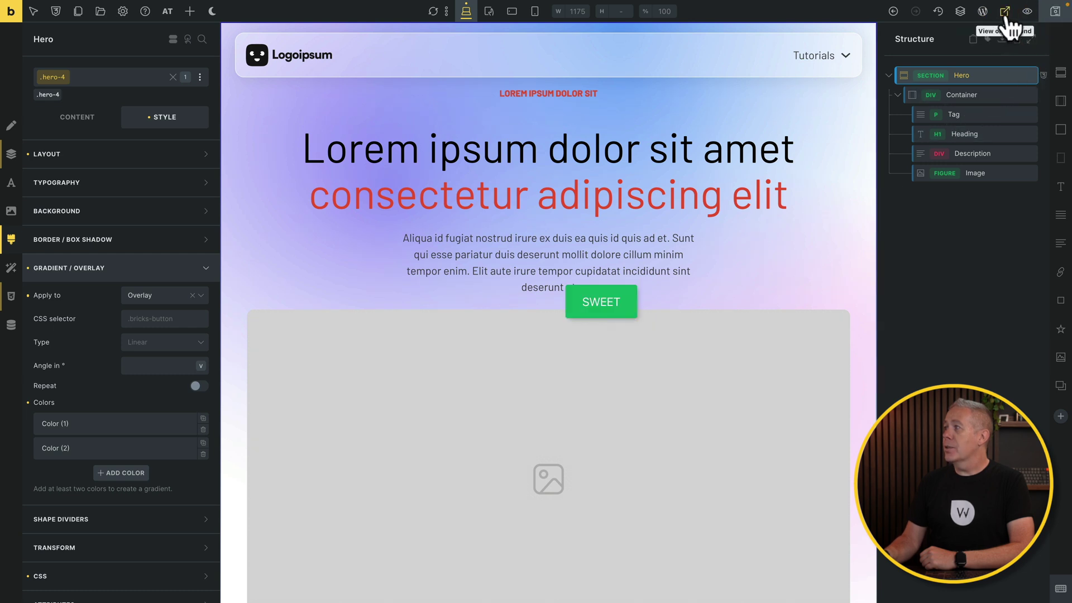
click(1005, 14)
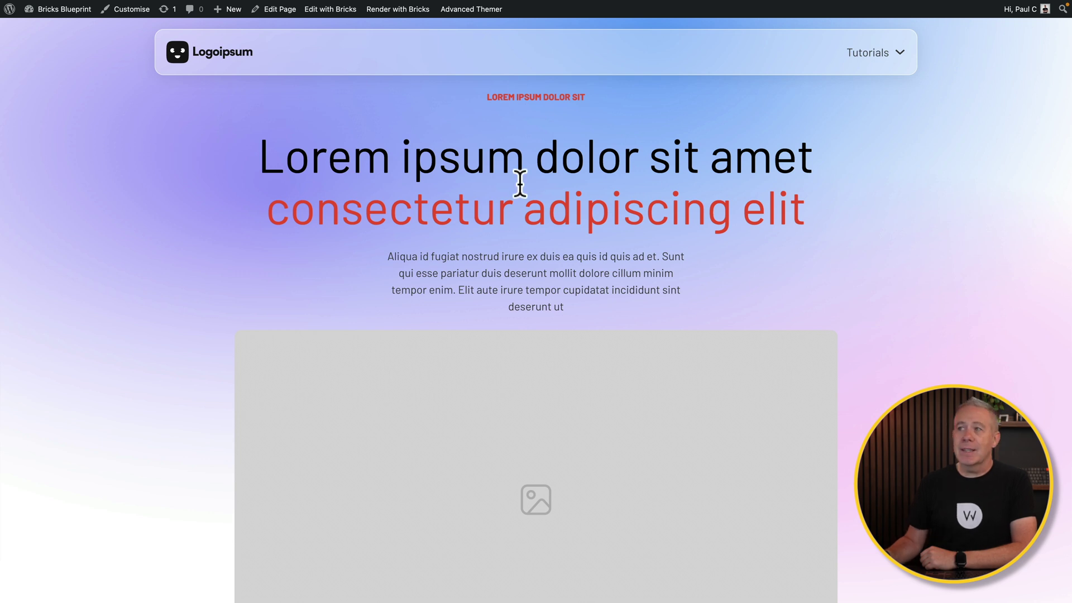
scroll(537, 375, down, 3)
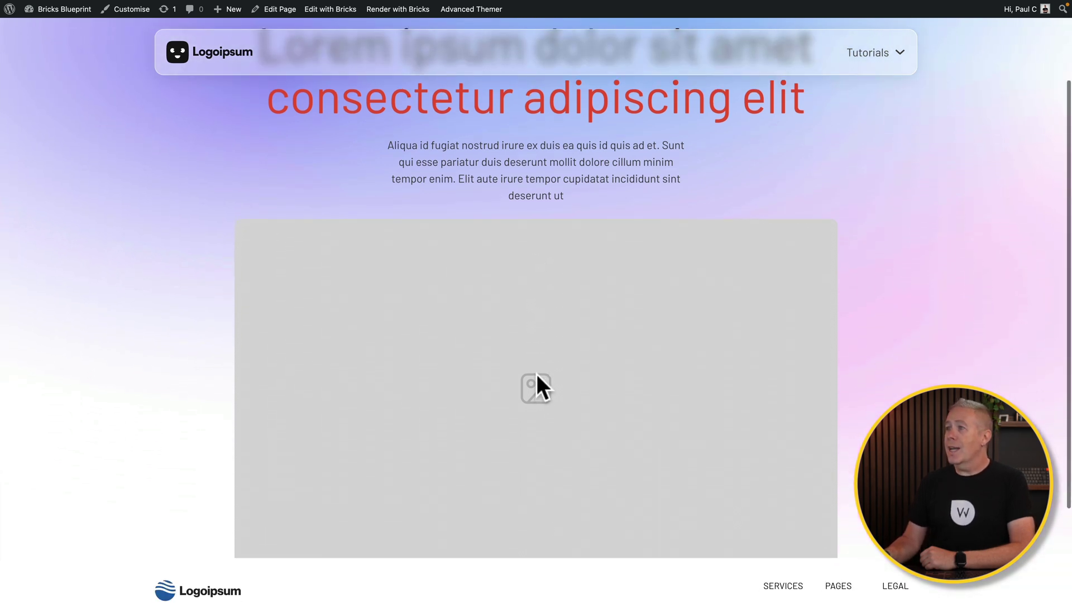
scroll(537, 376, down, 2)
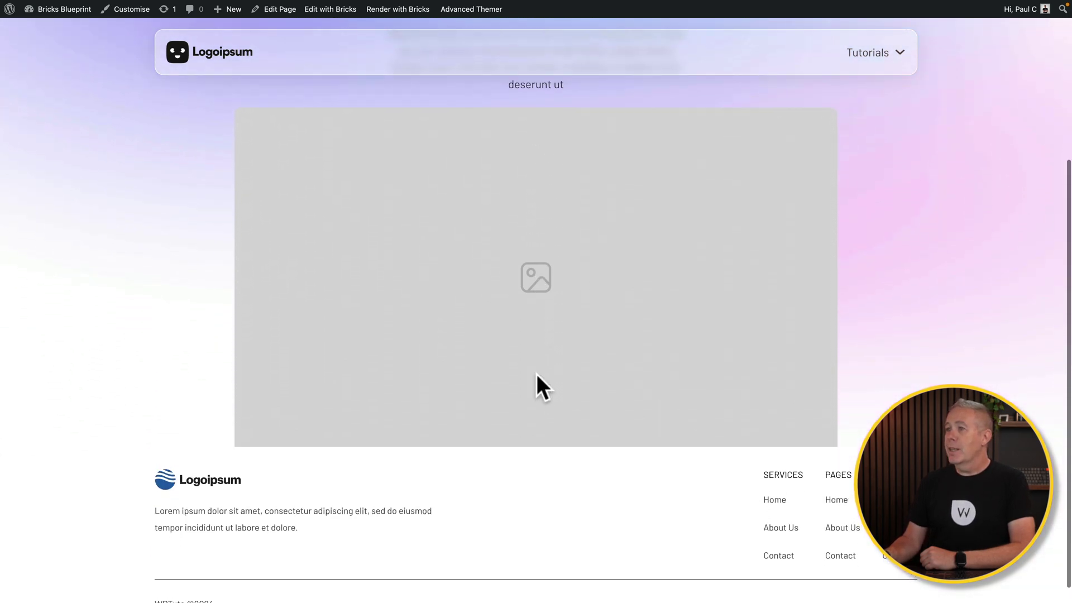
scroll(537, 376, up, 3)
scroll(537, 374, up, 2)
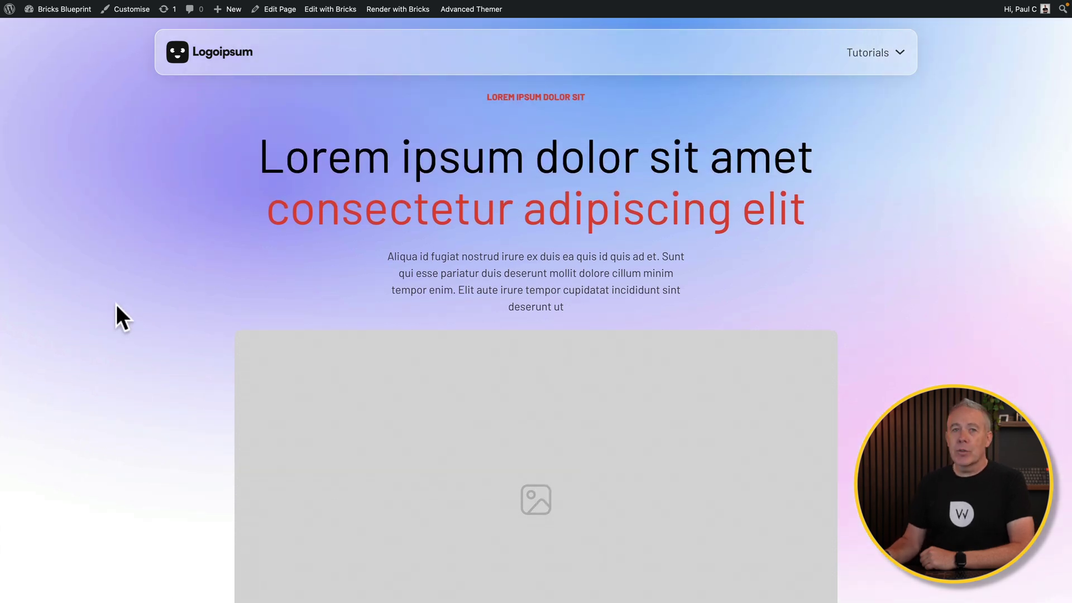
scroll(116, 303, down, 3)
scroll(116, 304, up, 3)
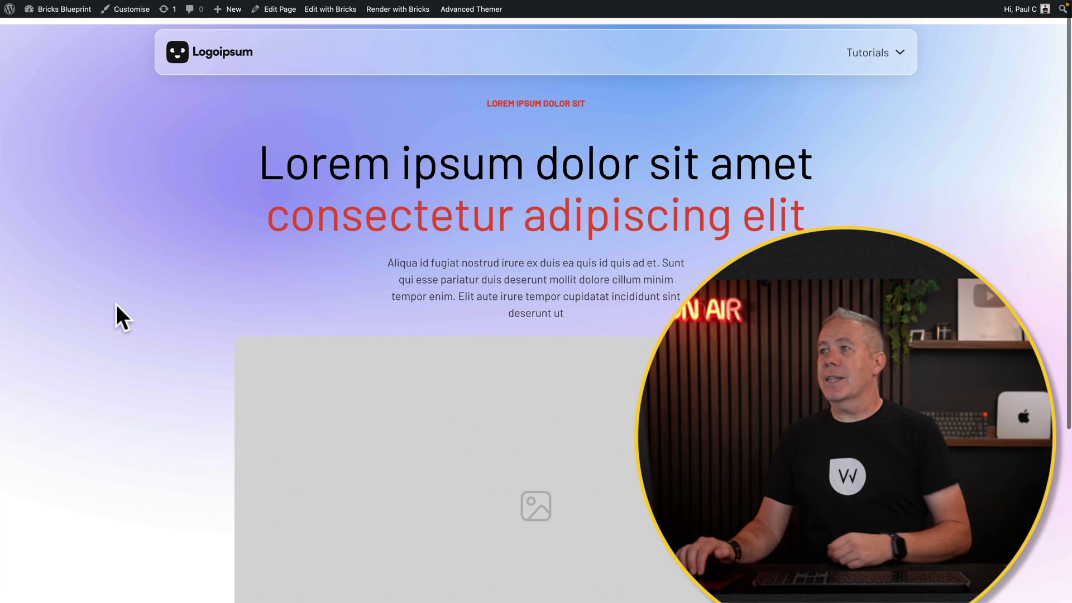